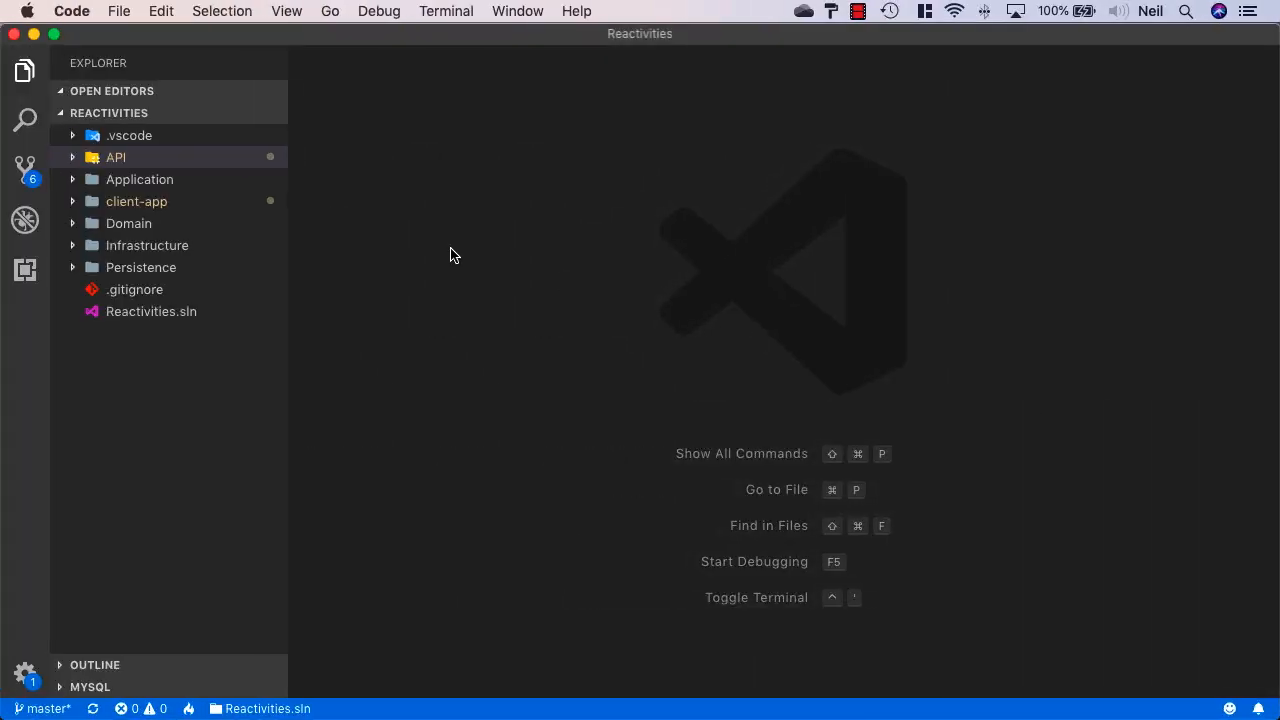
Replace the DefaultConnection value in appsettings.json with the Azure SQL ADO.NET connection string
key("super+p")
type("appser")
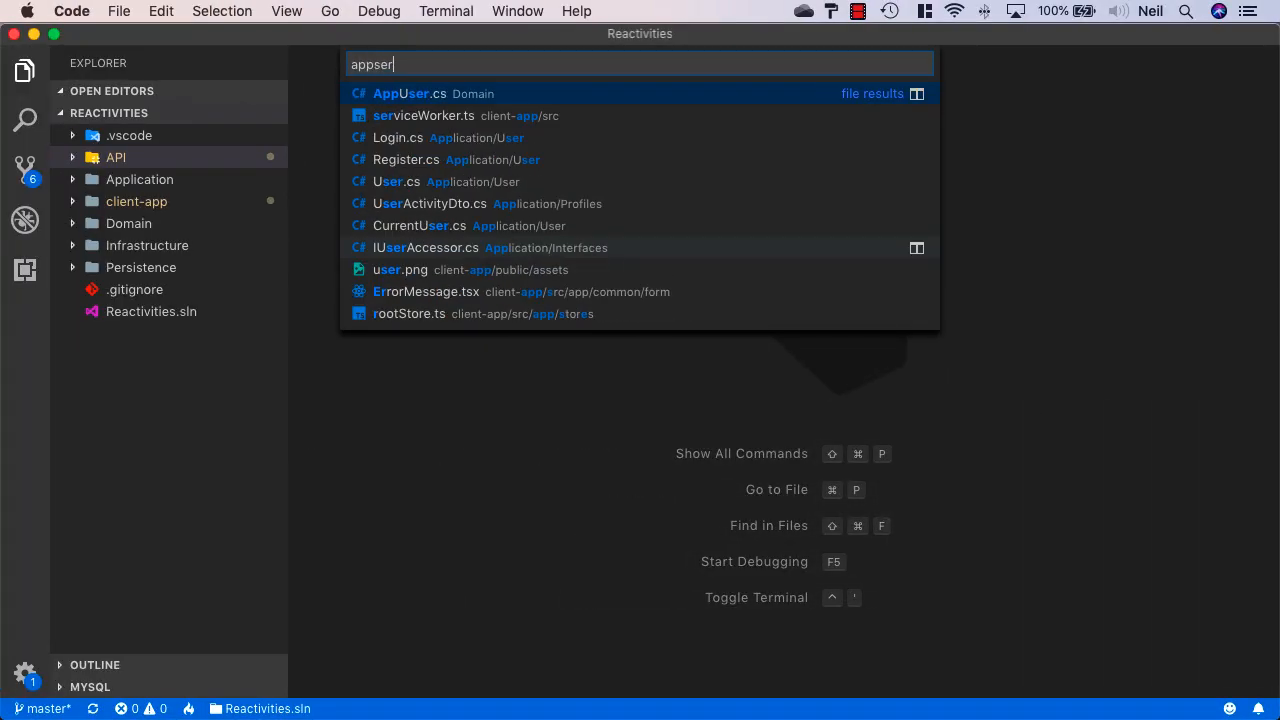
key("BackSpace")
key("Return")
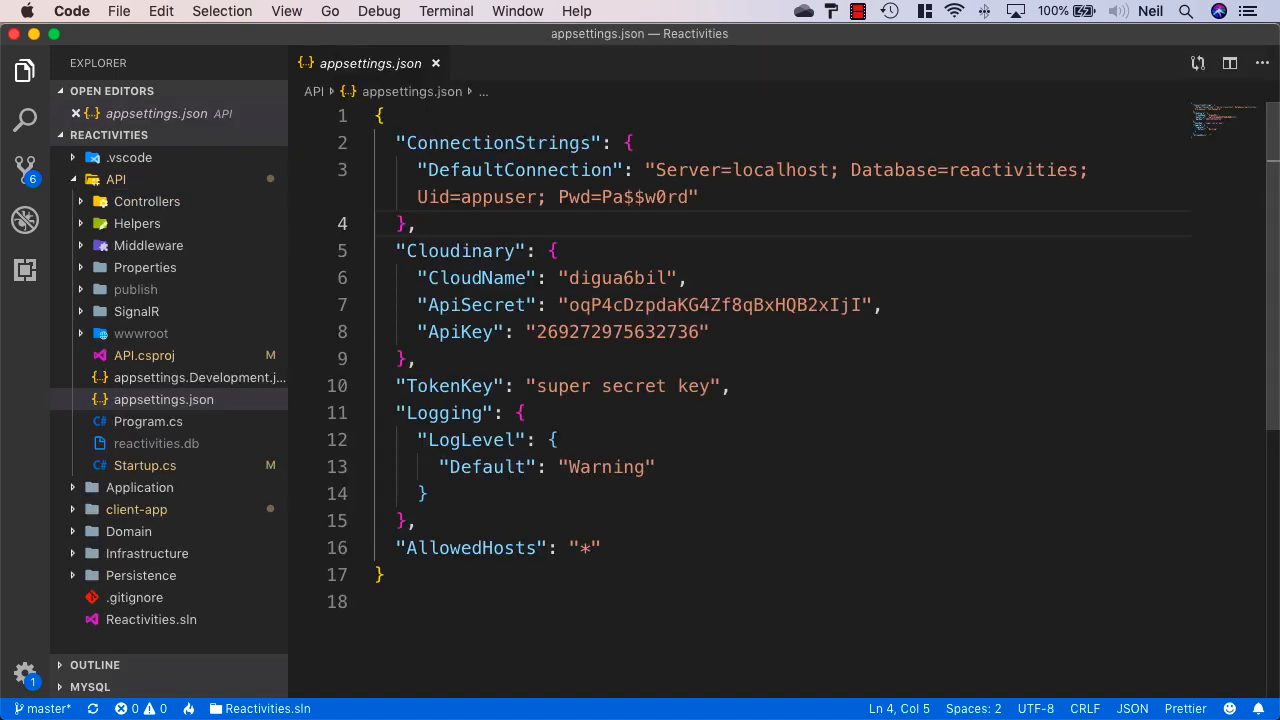
left_click_drag(690, 197, 654, 174)
key("super+v")
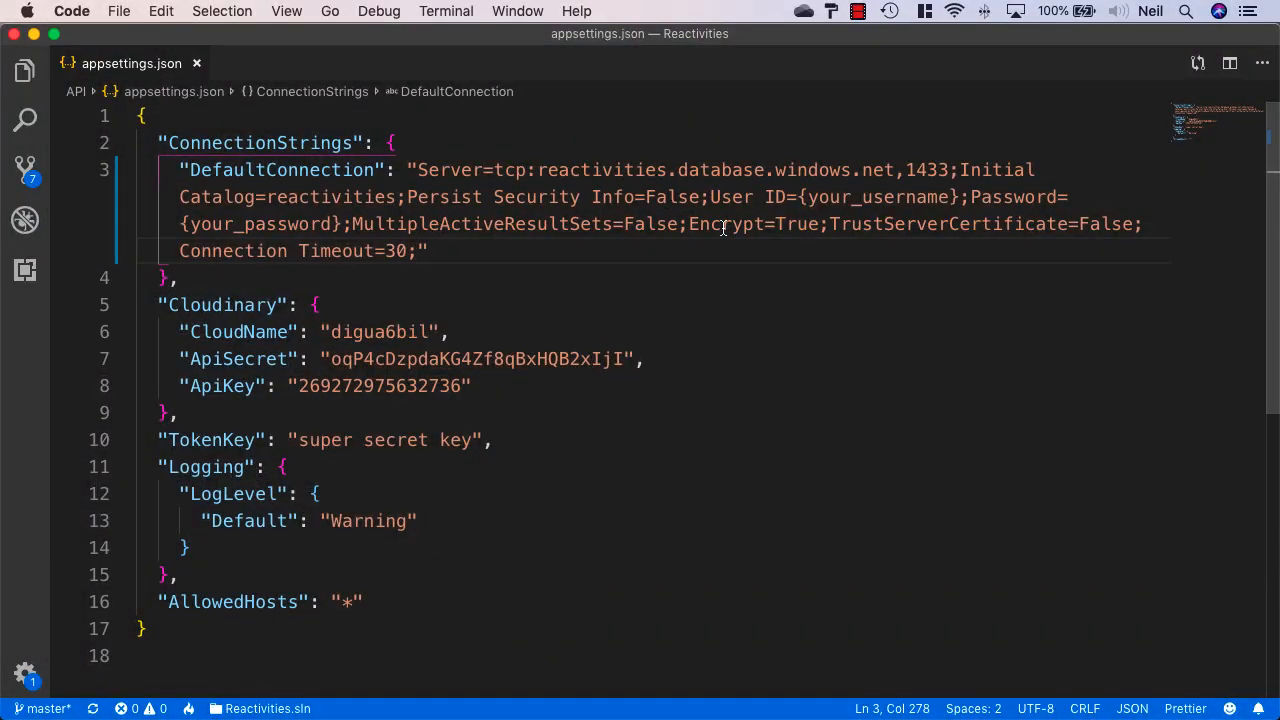
left_click_drag(537, 170, 894, 170)
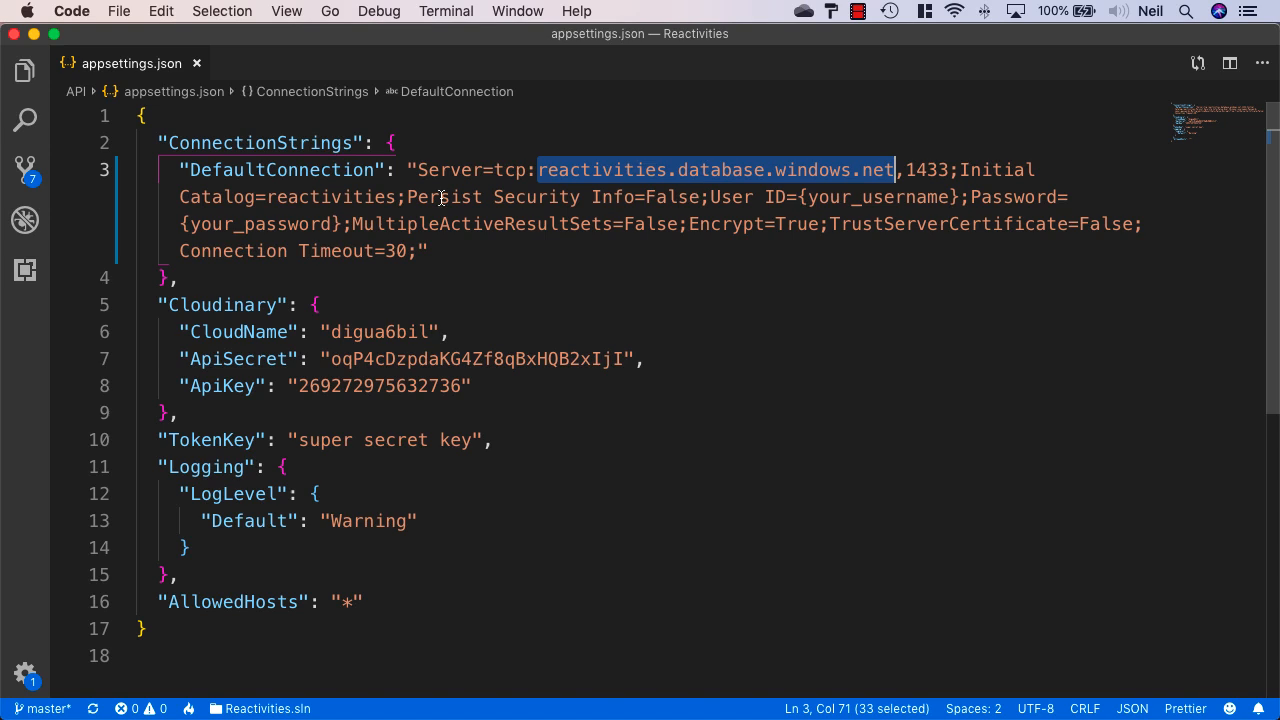
Replace the username placeholder with appuser and the password placeholder with the database password
left_click_drag(960, 197, 800, 197)
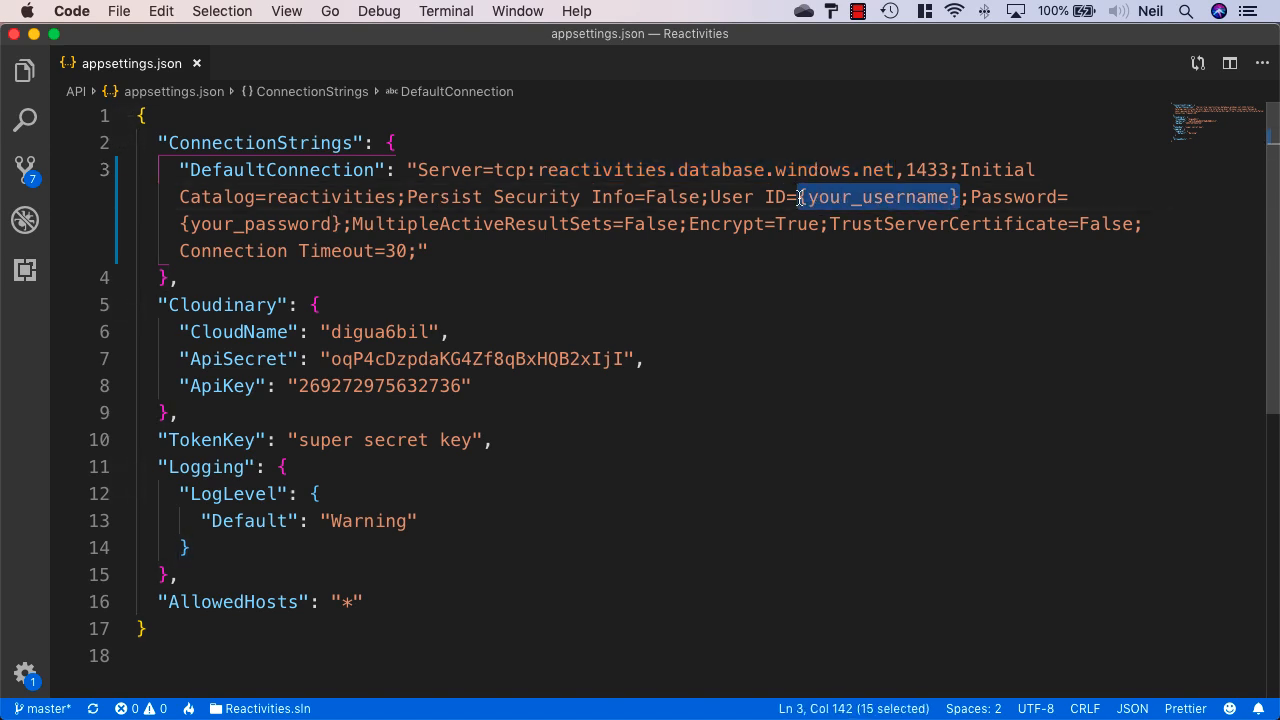
key("BackSpace")
type("appuser")
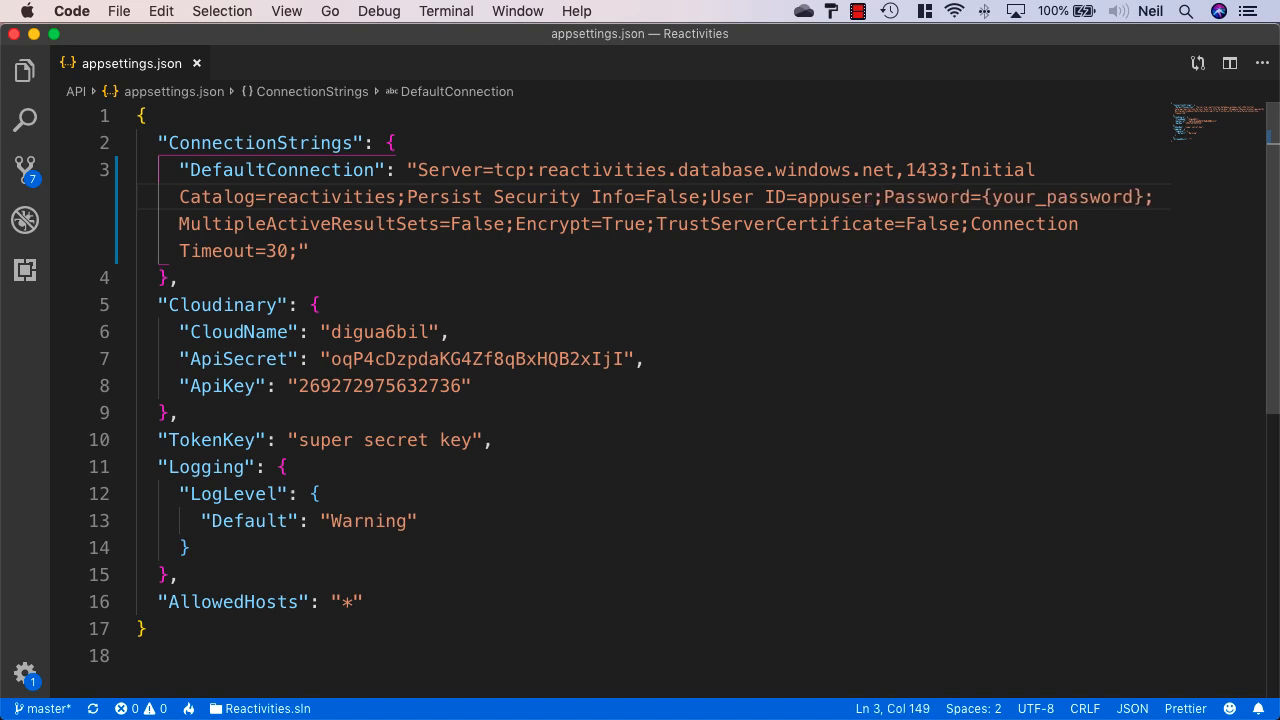
left_click_drag(1143, 197, 980, 197)
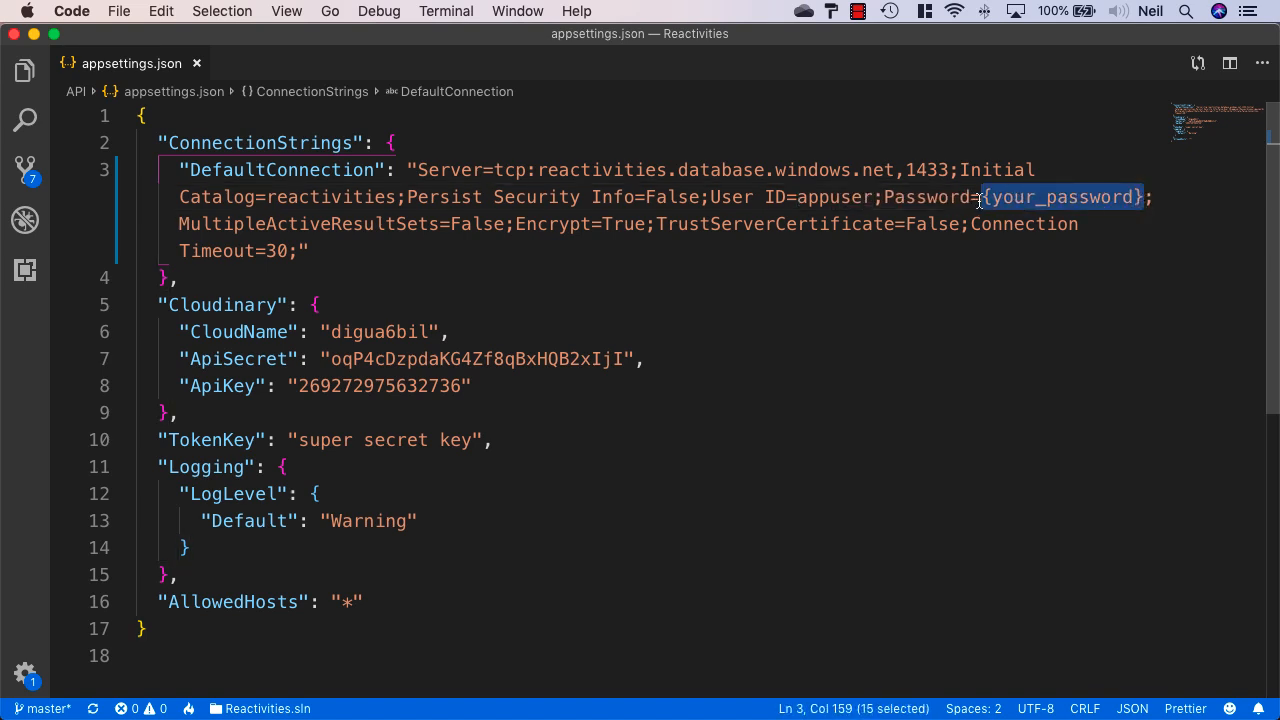
type("Pa$$")
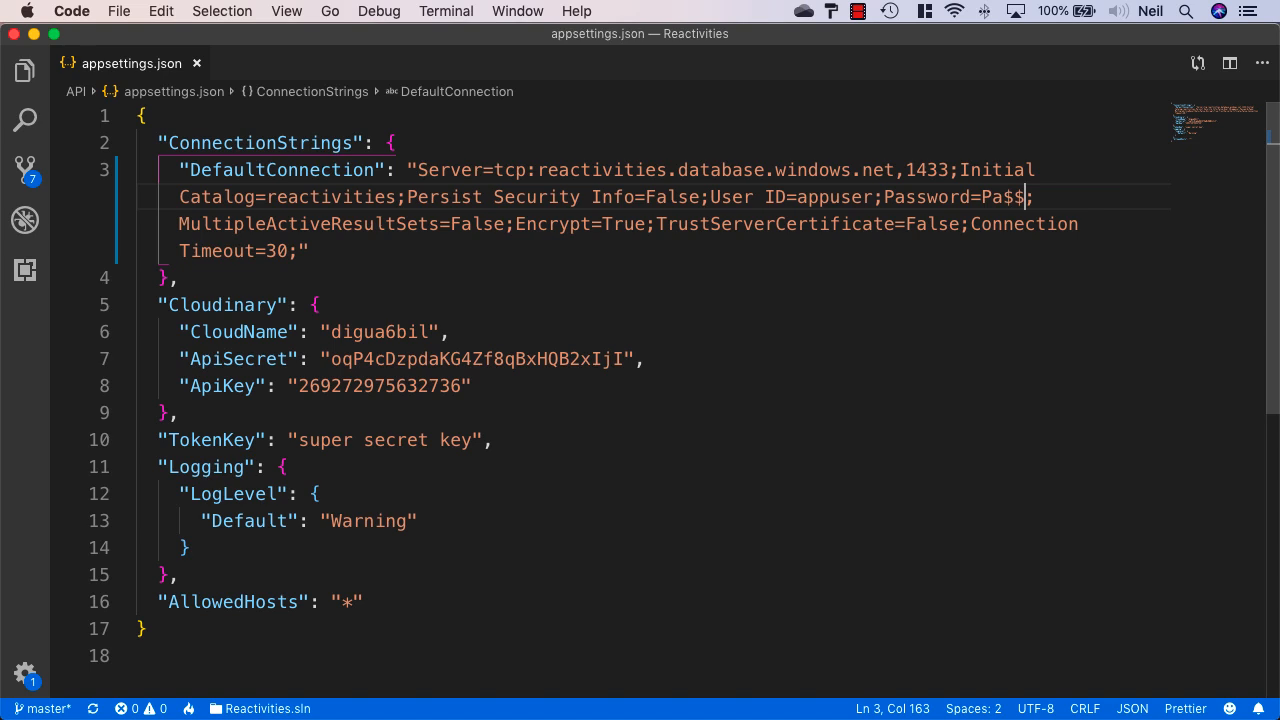
type("w0rd")
In Startup.cs's ConfigureProductionServices, change opt.UseMySql to opt.UseSqlServer
left_click(640, 247)
key("super+p")
type("startu")
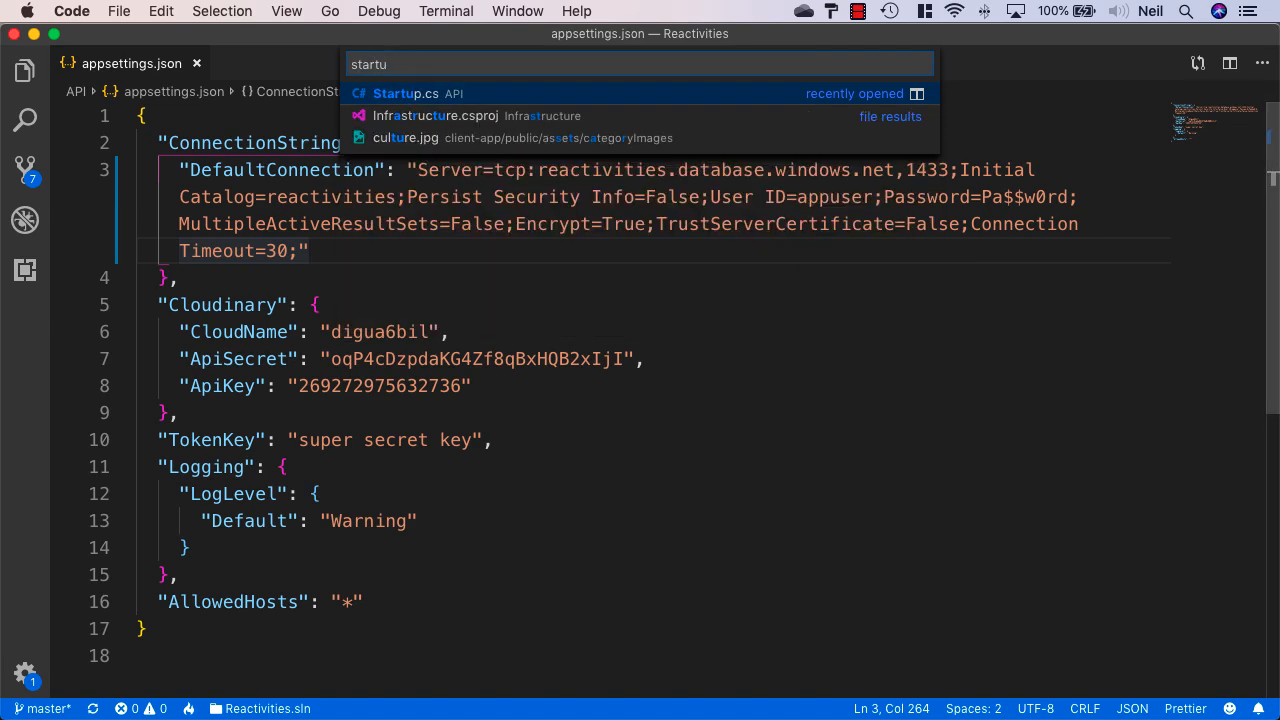
key("Return")
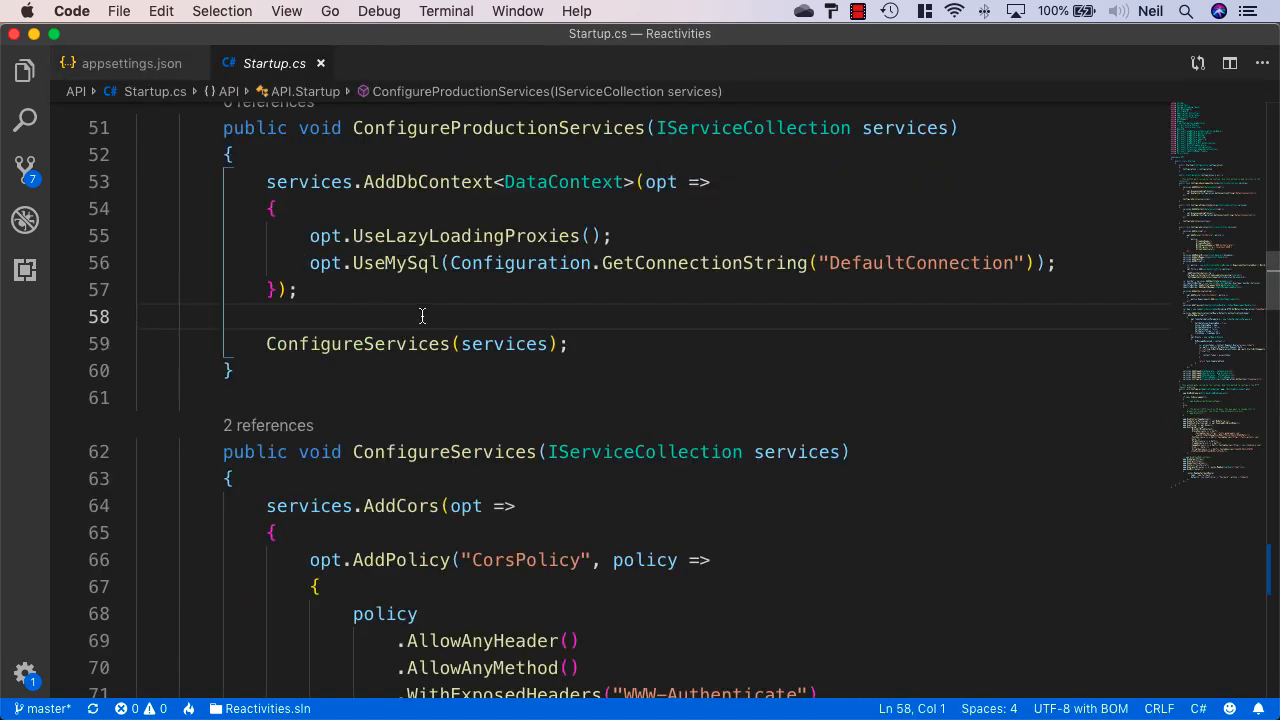
double_click(428, 263)
type("Us")
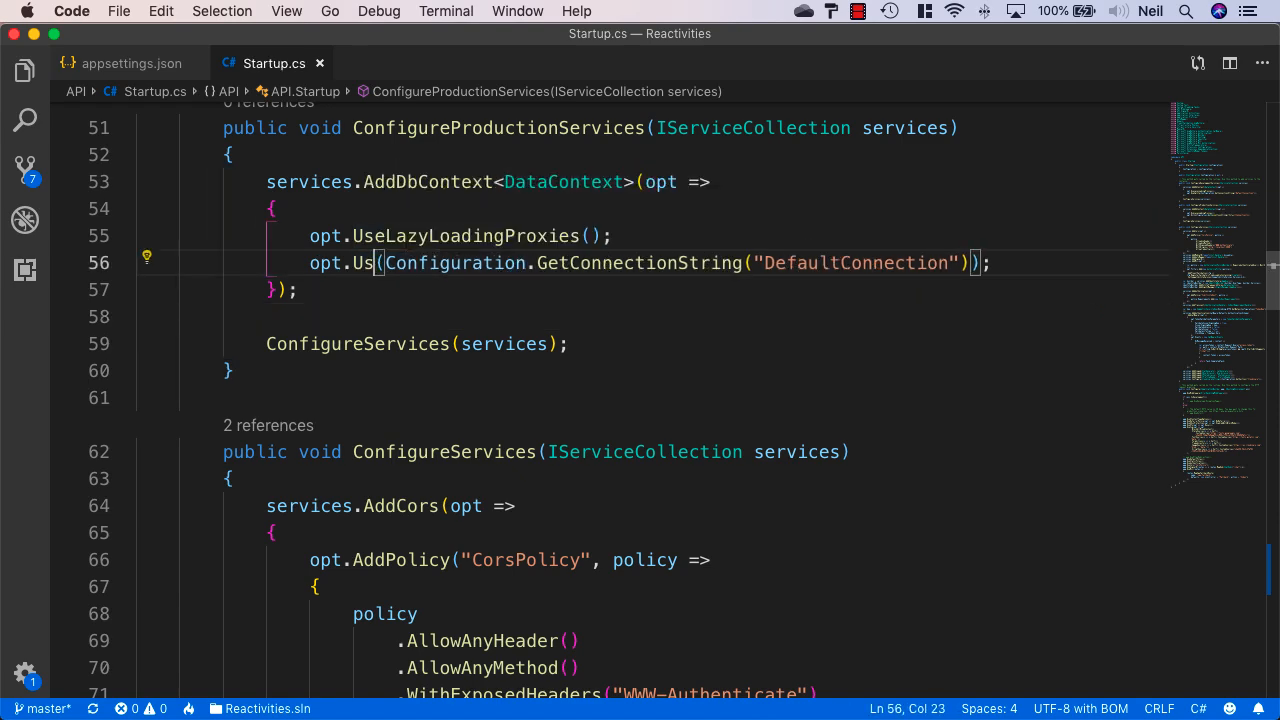
type("eSq")
key("Return")
left_click(538, 299)
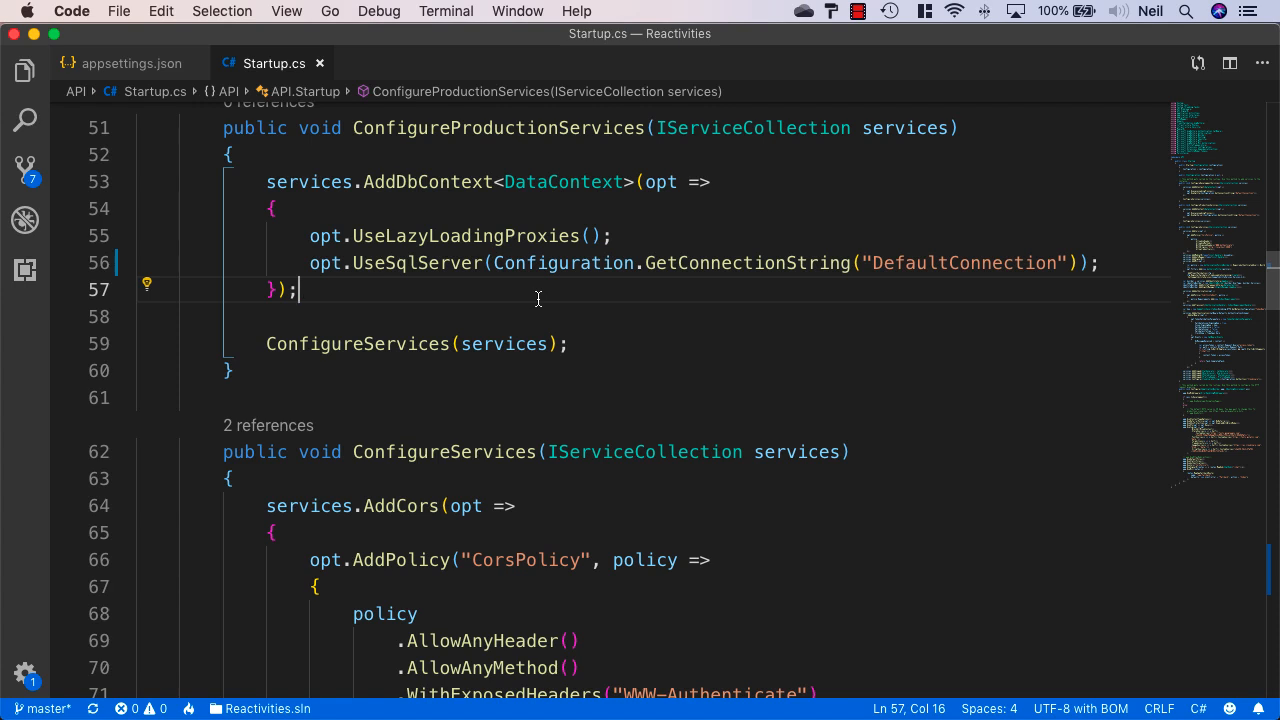
key("ctrl+grave")
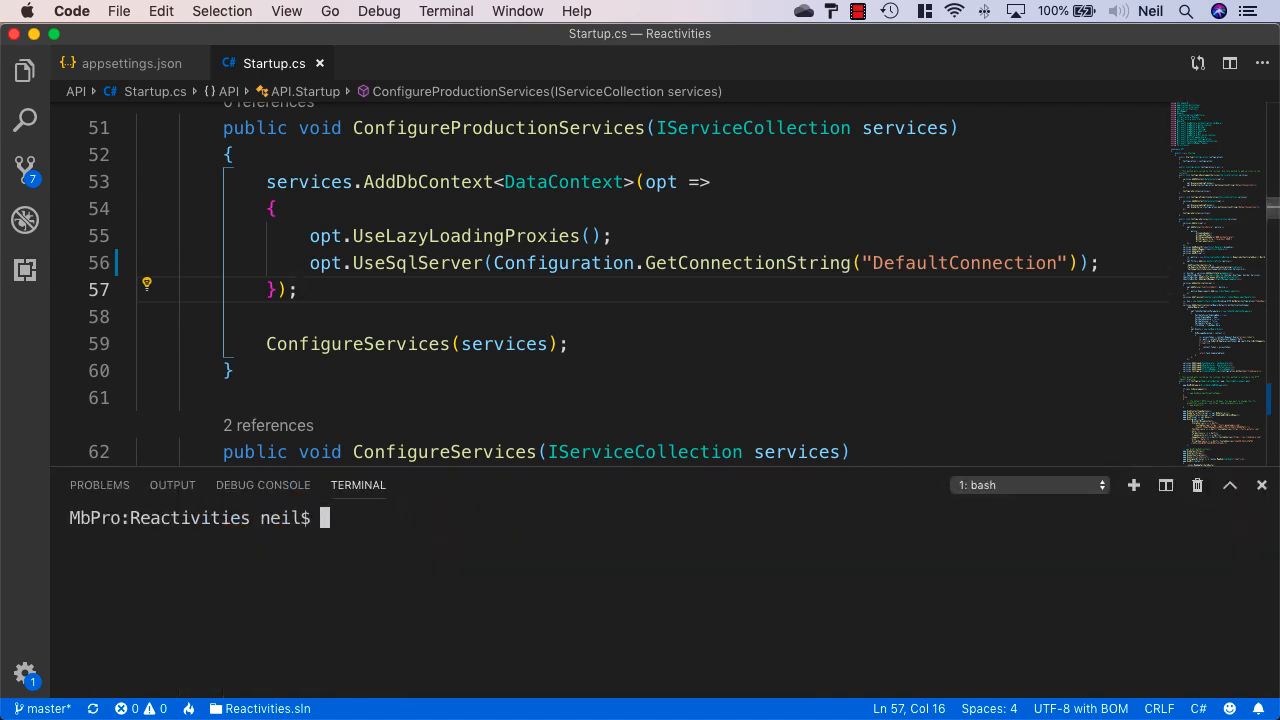
Start the API locally with dotnet run -p API/ in the integrated terminal
type("dotnet")
type("run -p AP")
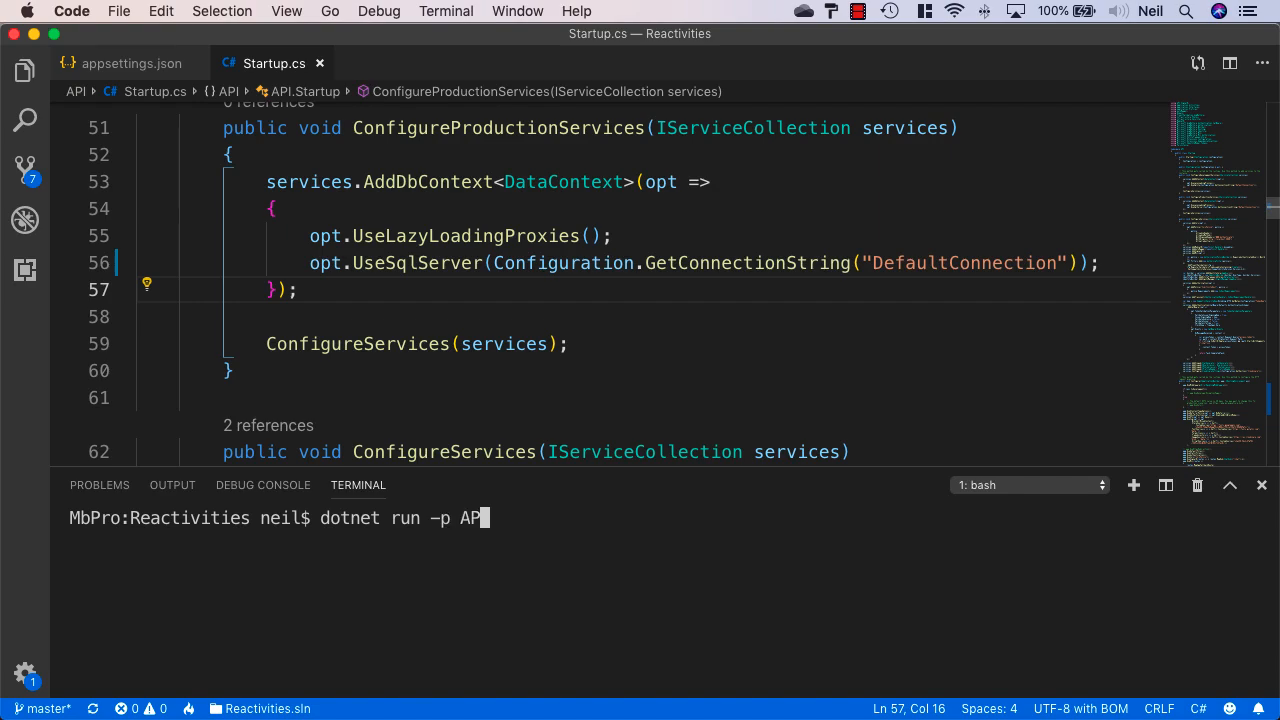
key("Tab")
key("Return")
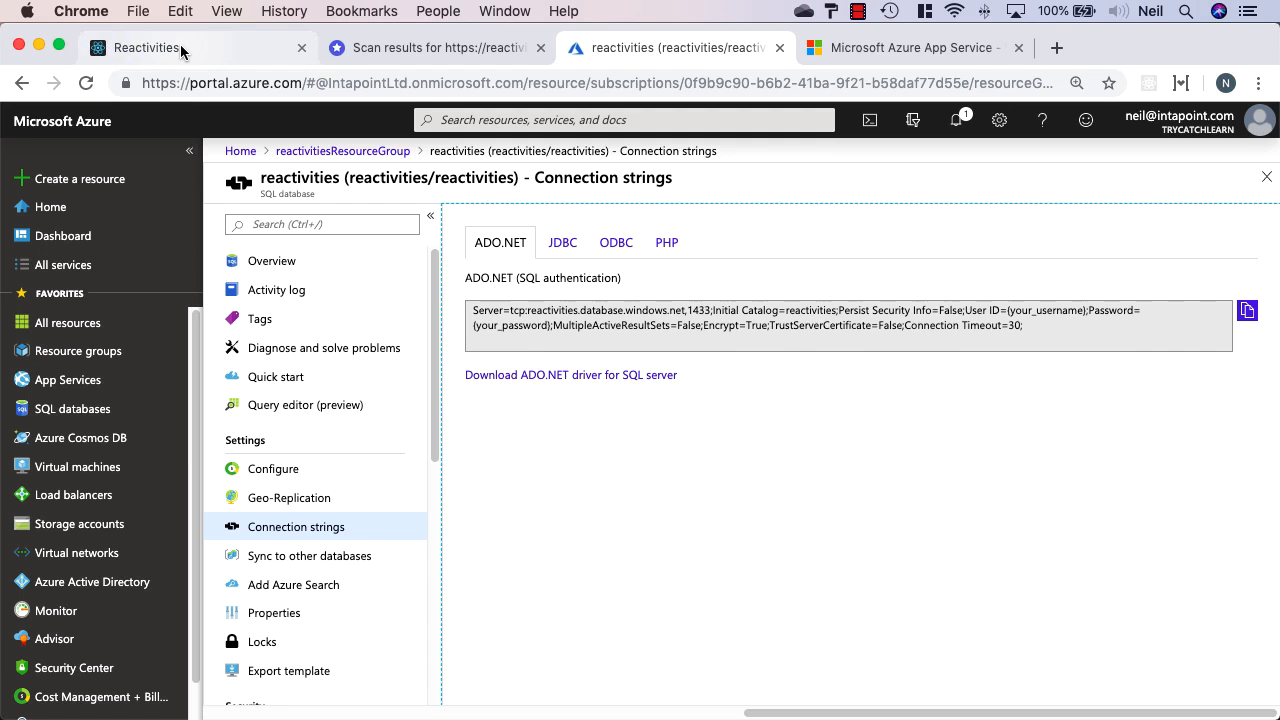
Load the Reactivities home page at localhost:5000 in Chrome
left_click(181, 50)
left_click_drag(241, 83, 486, 83)
key("BackSpace")
key("Return")
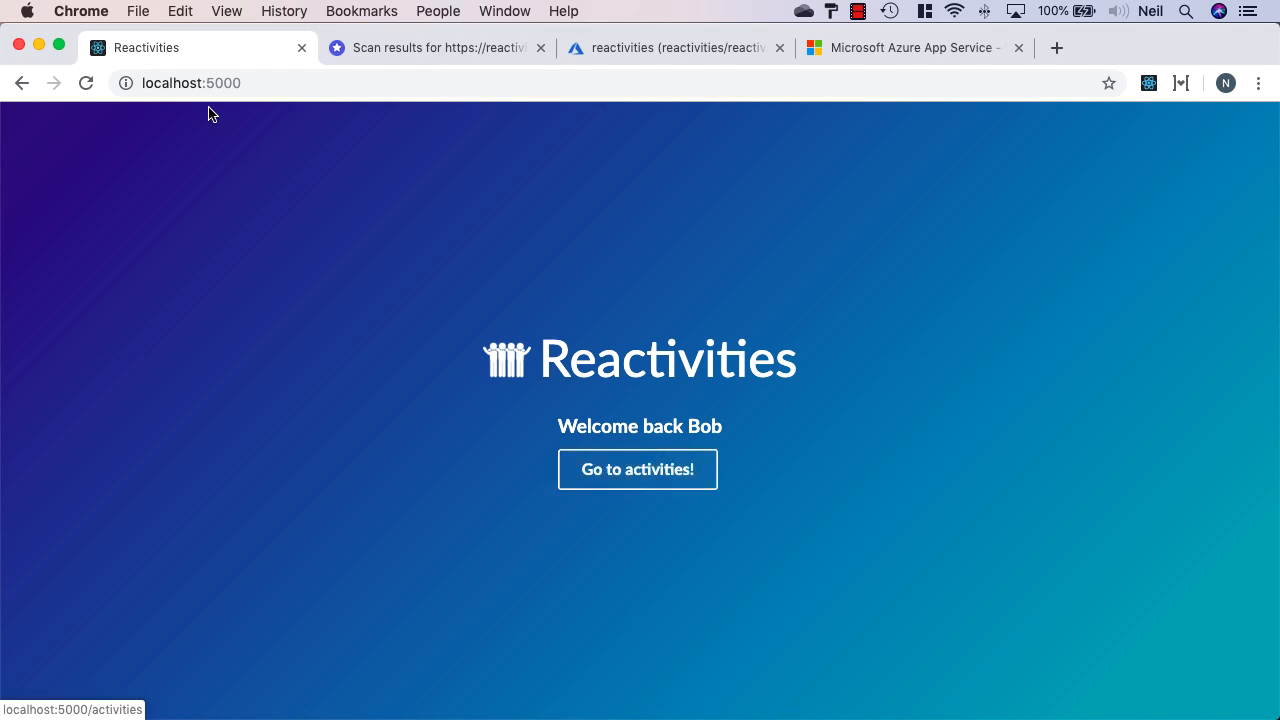
Open the activities list, look through it, and apply the I'm Going filter
left_click(656, 489)
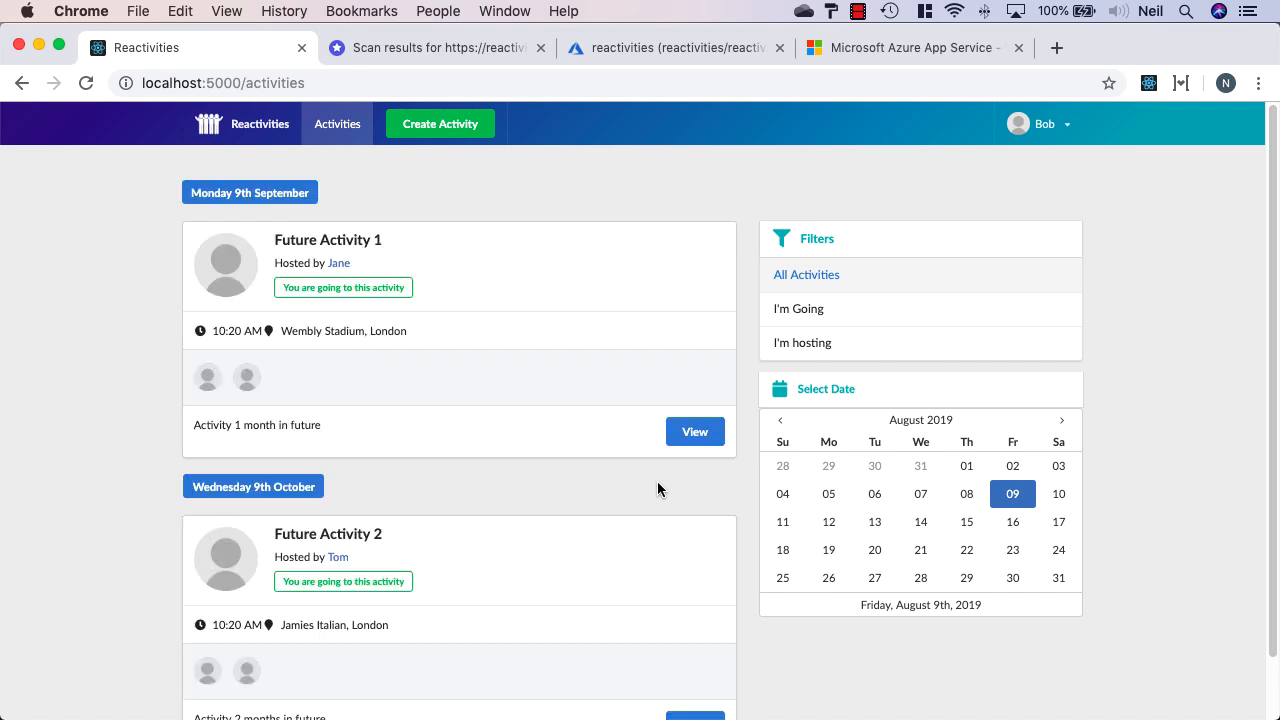
scroll(657, 489, "down", 2)
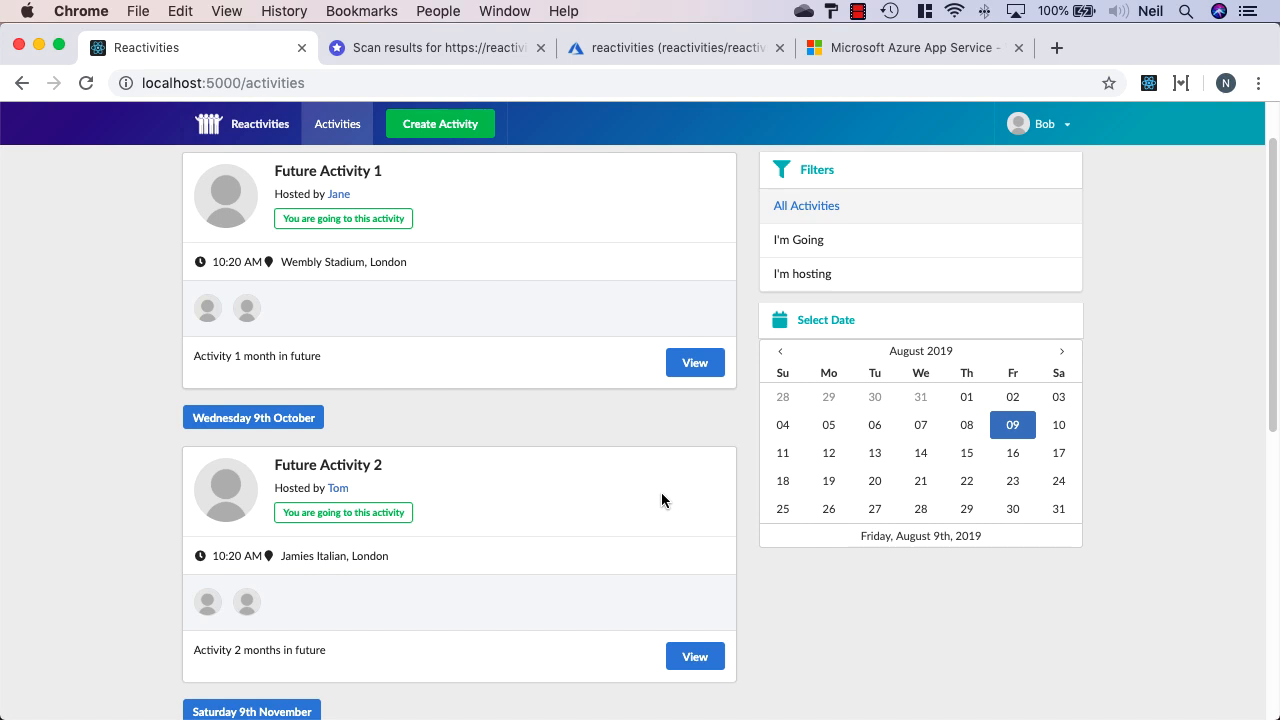
scroll(662, 500, "down", 3)
scroll(663, 505, "up", 5)
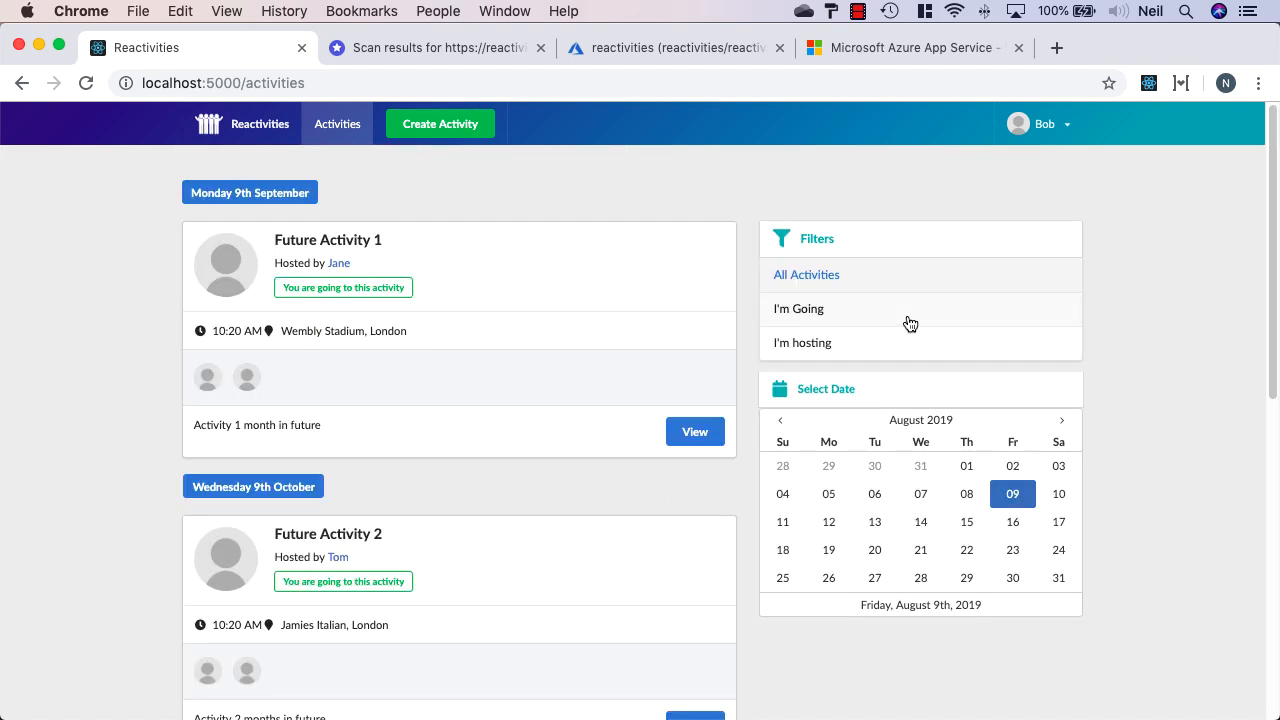
left_click(895, 320)
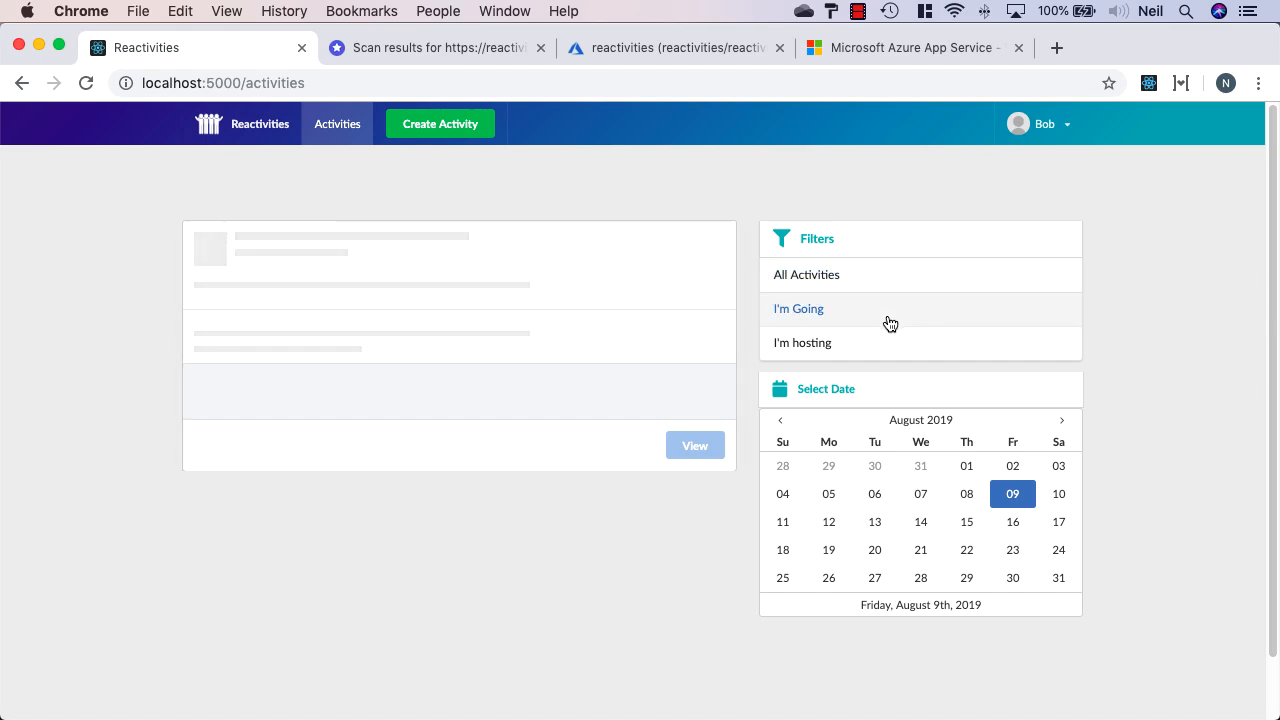
Navigate from reactivitiesResourceGroup to the reactivities SQL database's Query editor
left_click(900, 56)
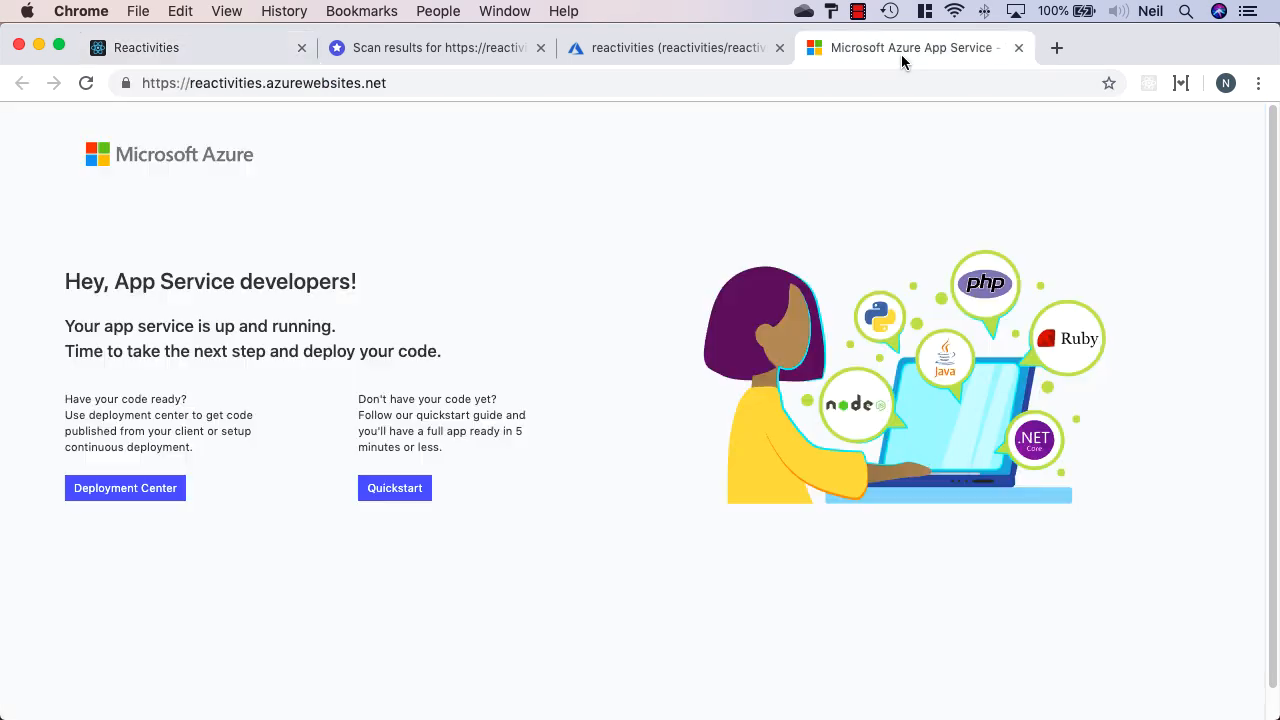
left_click(702, 45)
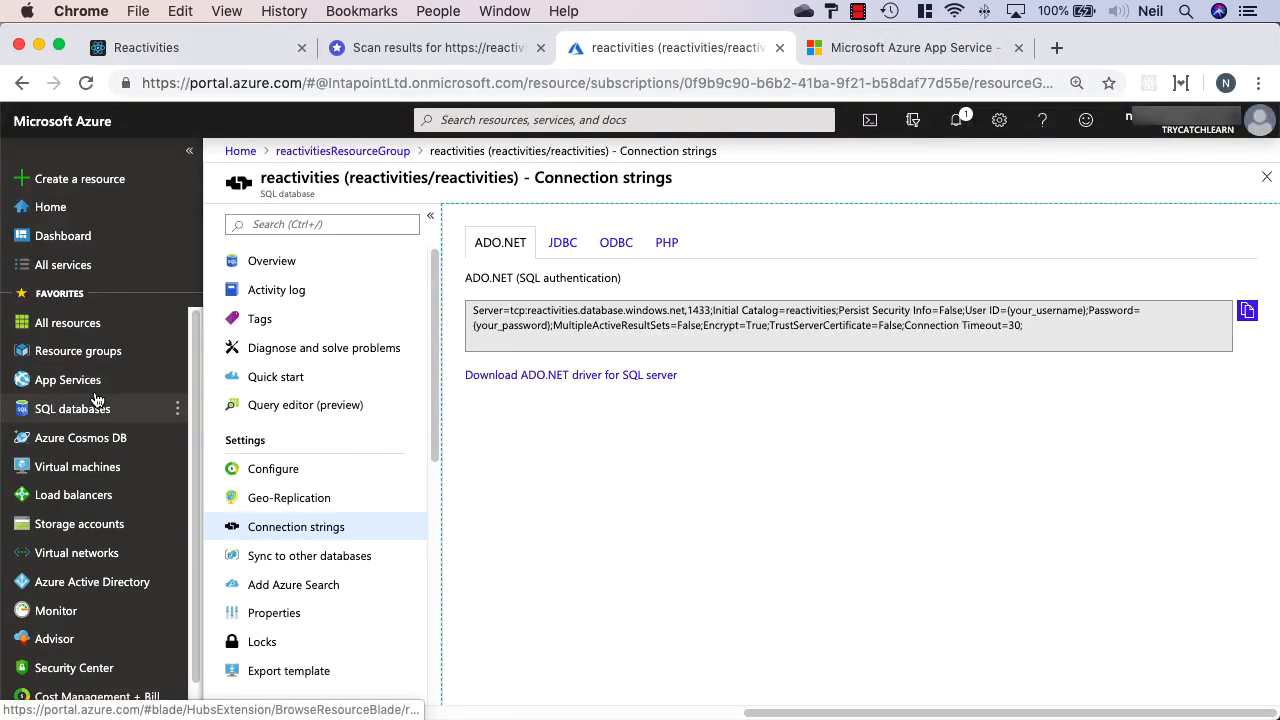
left_click(343, 151)
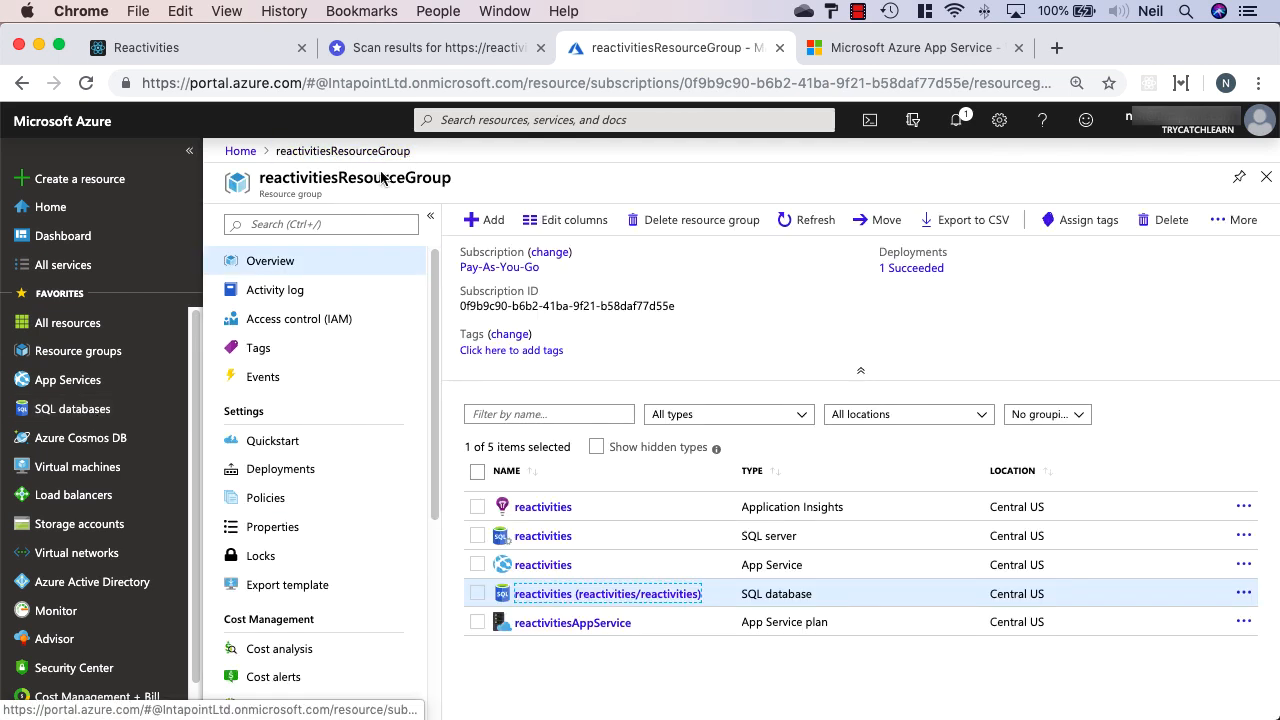
left_click(570, 593)
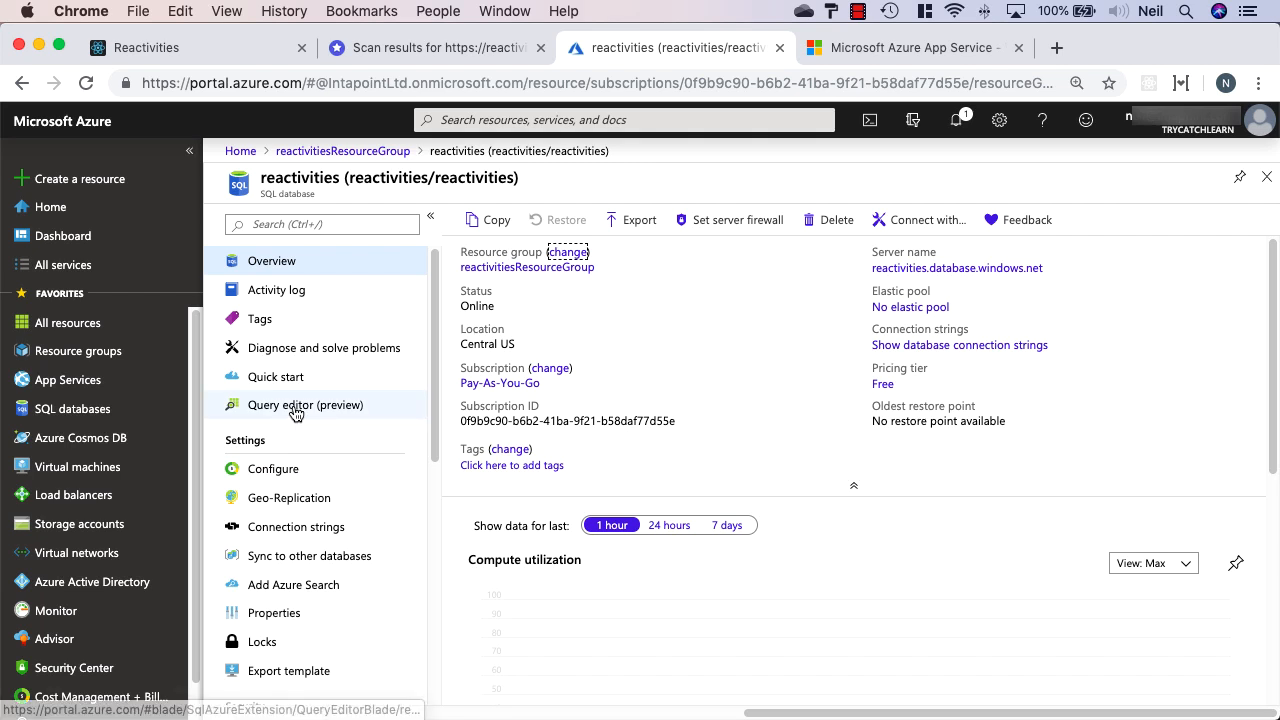
left_click(288, 407)
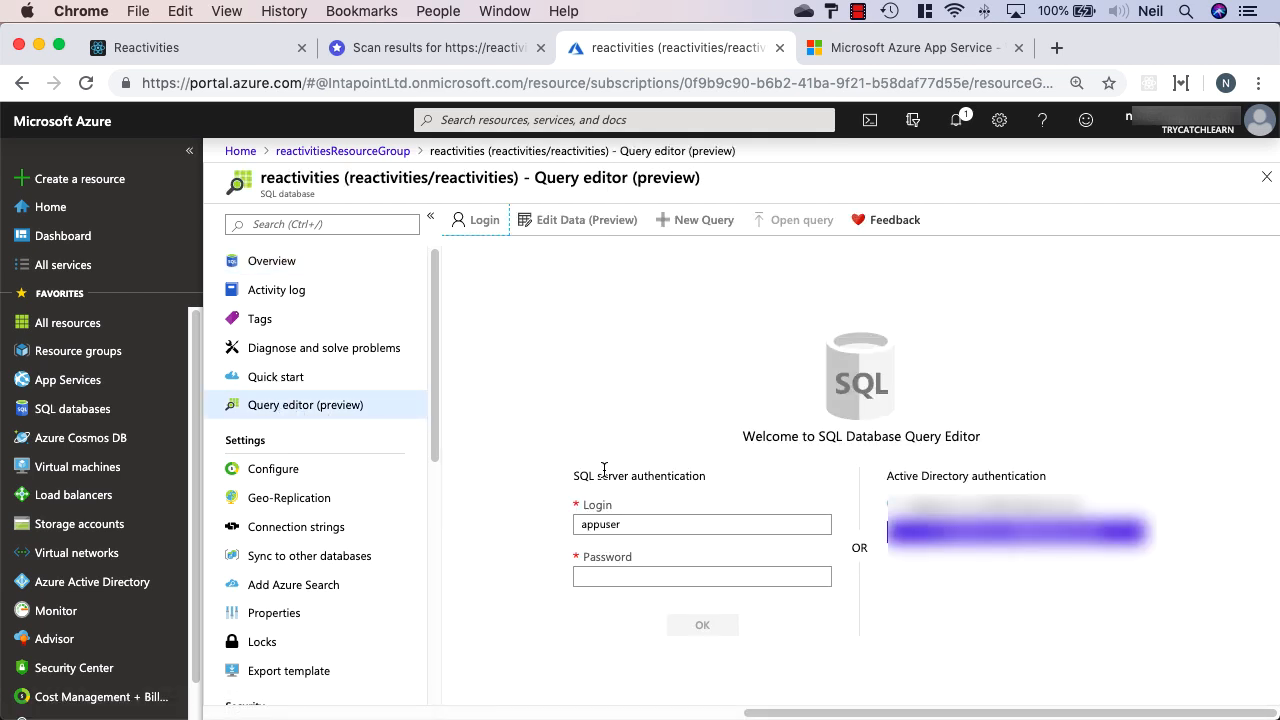
Log in to the query editor as appuser with the database password and expand Tables
left_click(663, 575)
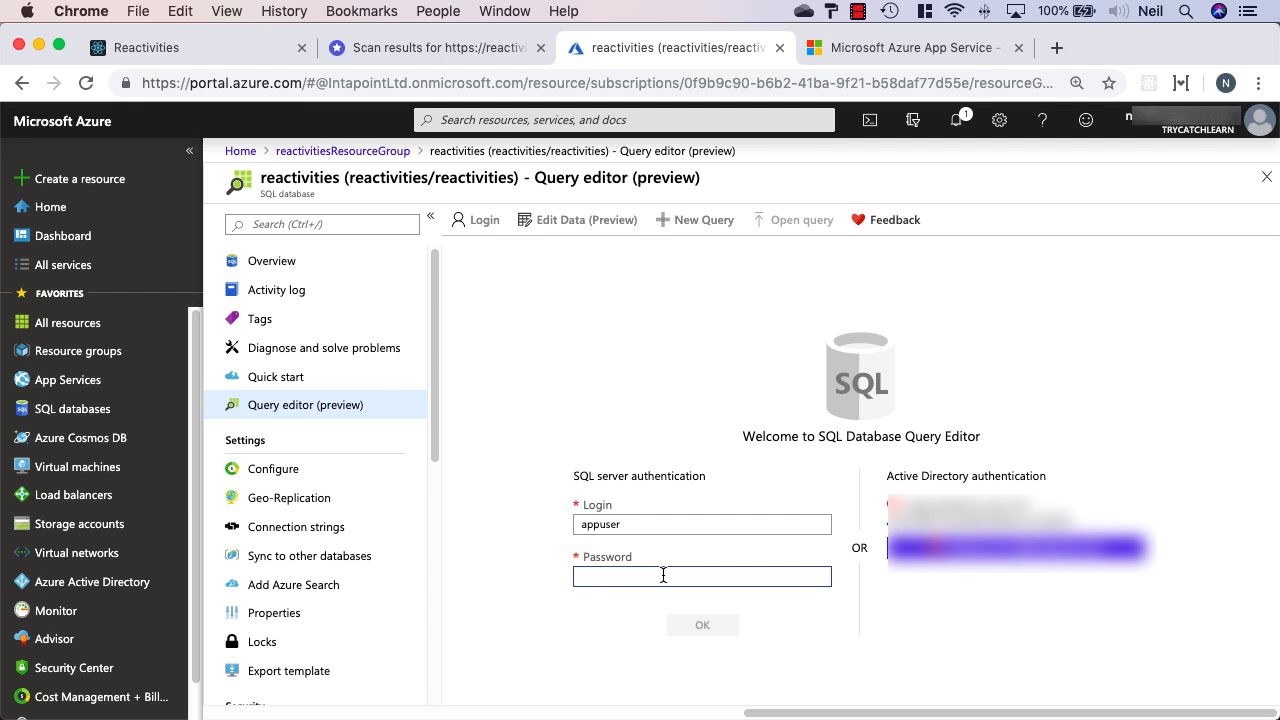
type("Pa$$w")
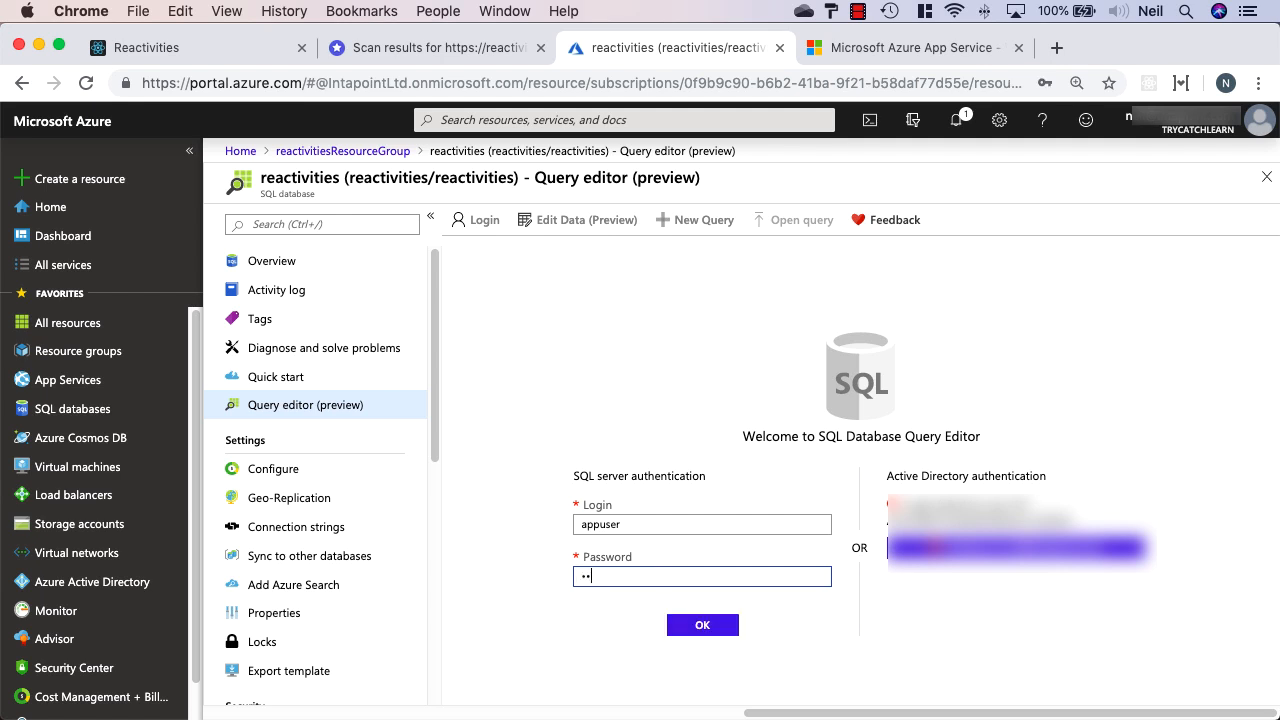
type("0rd")
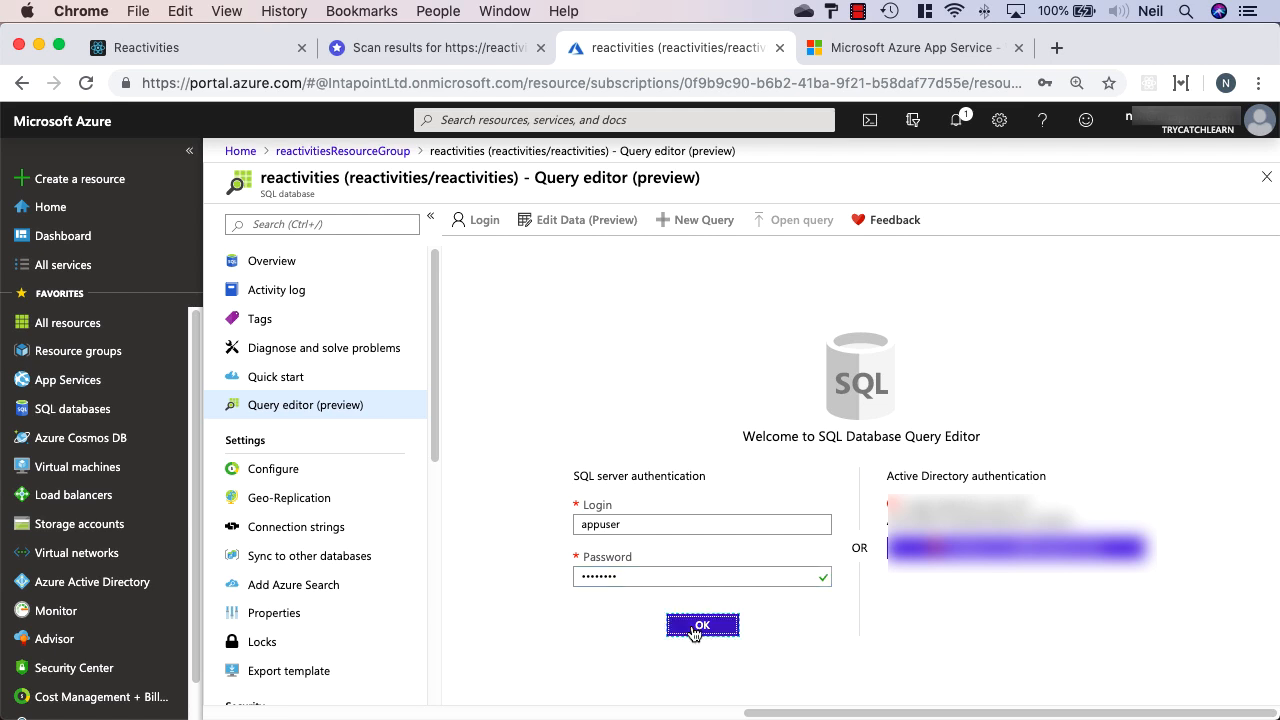
left_click(699, 627)
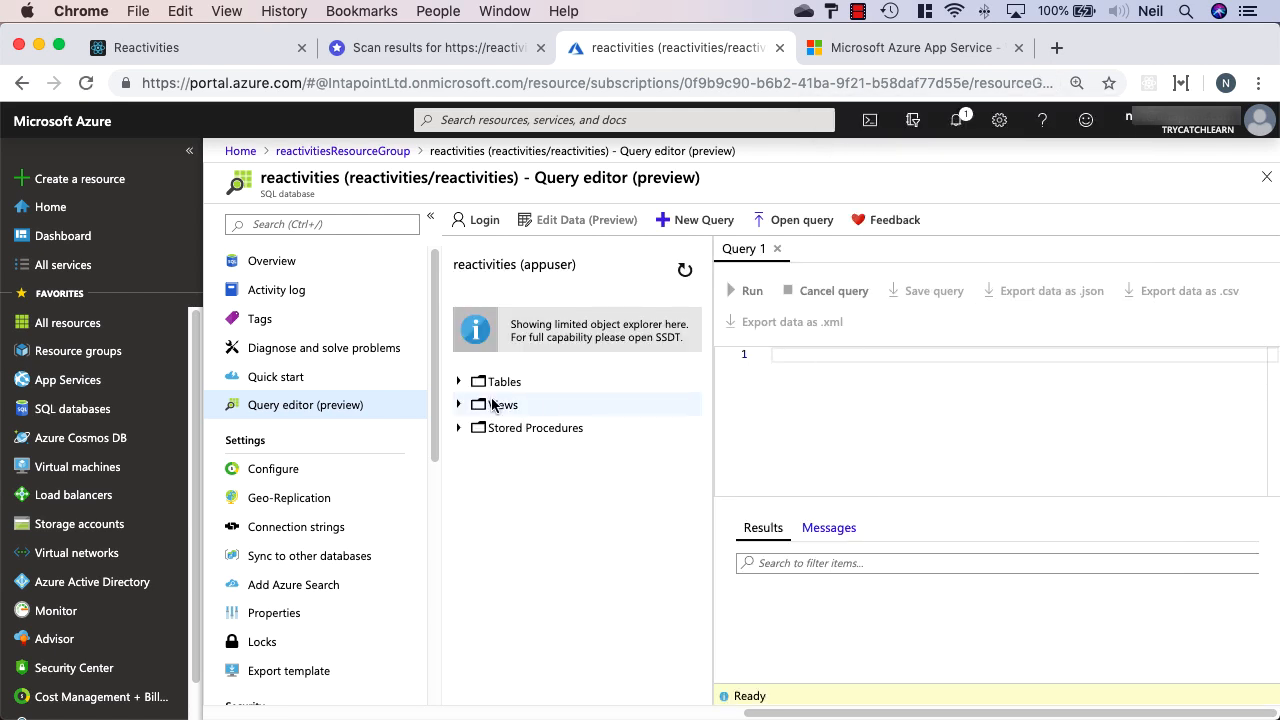
left_click(463, 382)
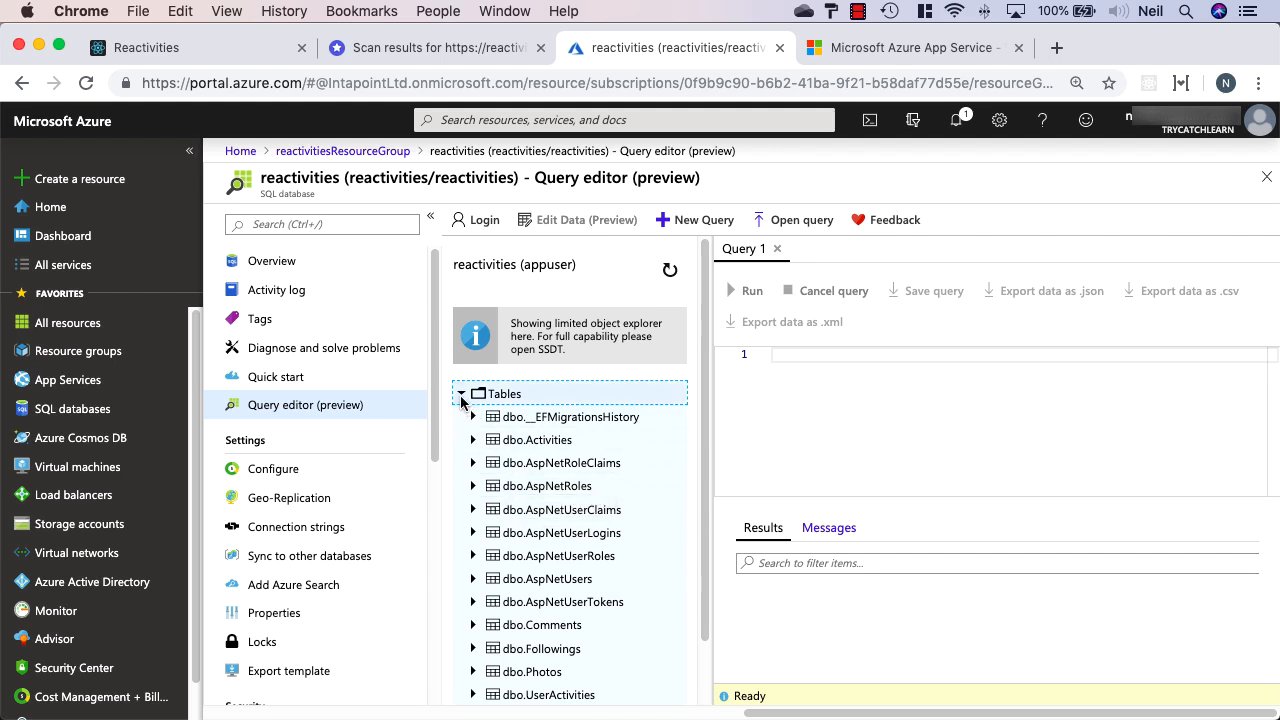
left_click(378, 151)
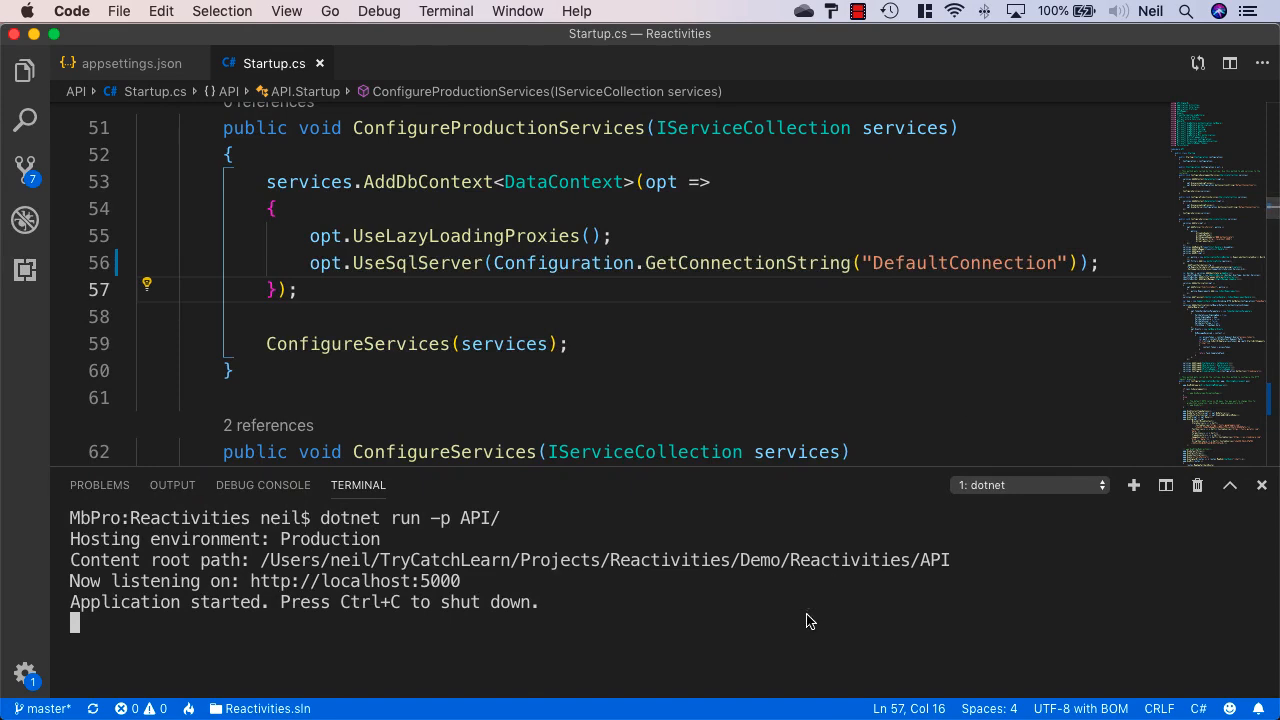
Stop the locally running API in VS Code and close the terminal panel
key("ctrl+c")
key("Return")
key("Return")
left_click(1261, 485)
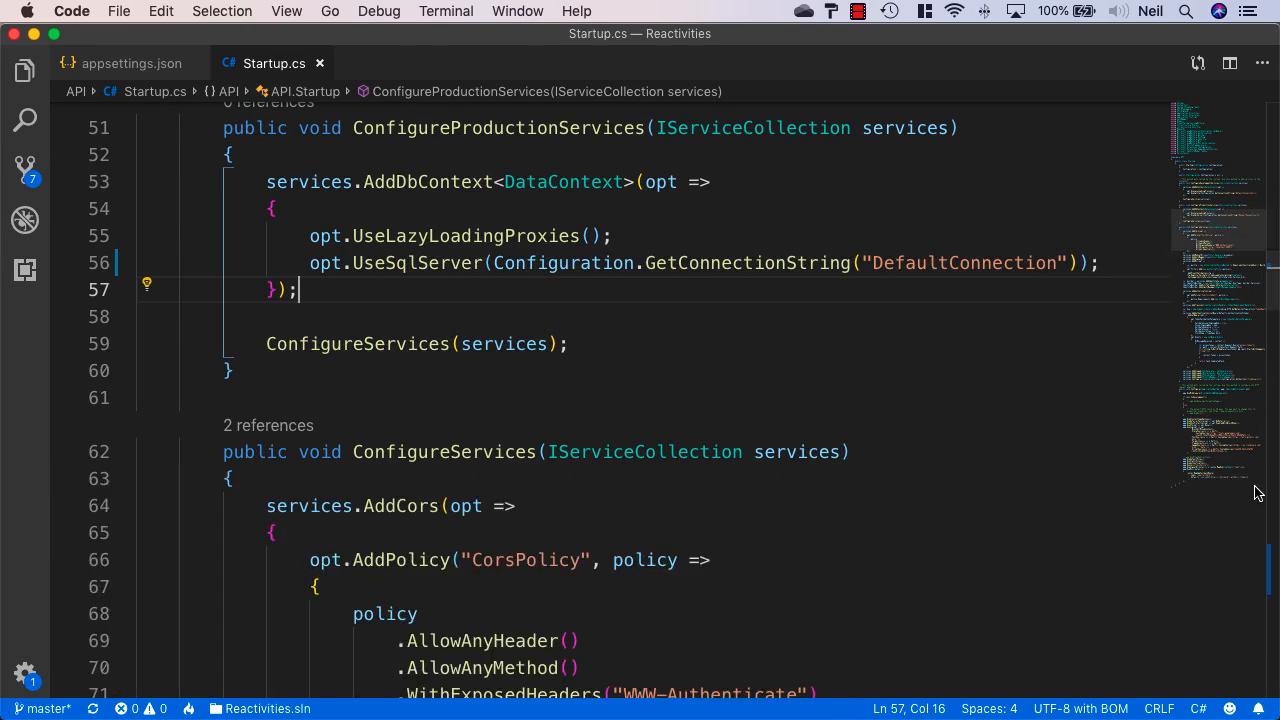
Search the Extensions marketplace for 'Azure' and show the Azure App Service extension details
left_click(24, 270)
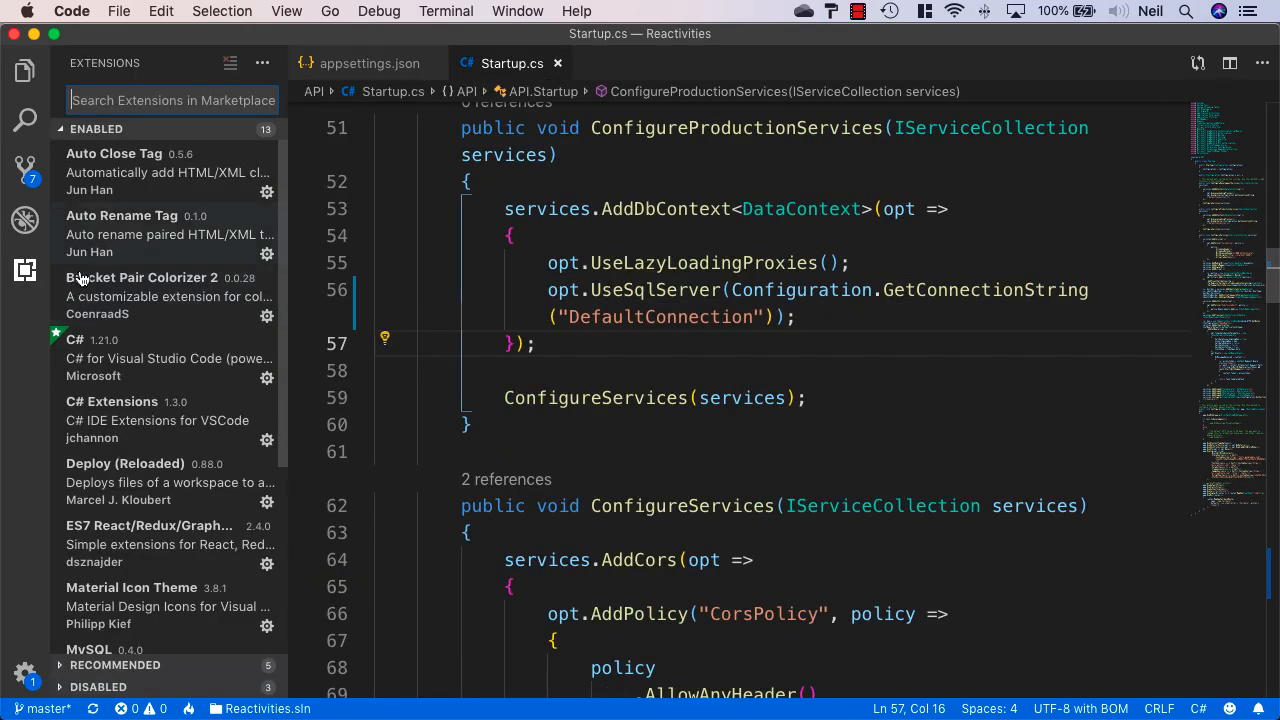
type("Azure")
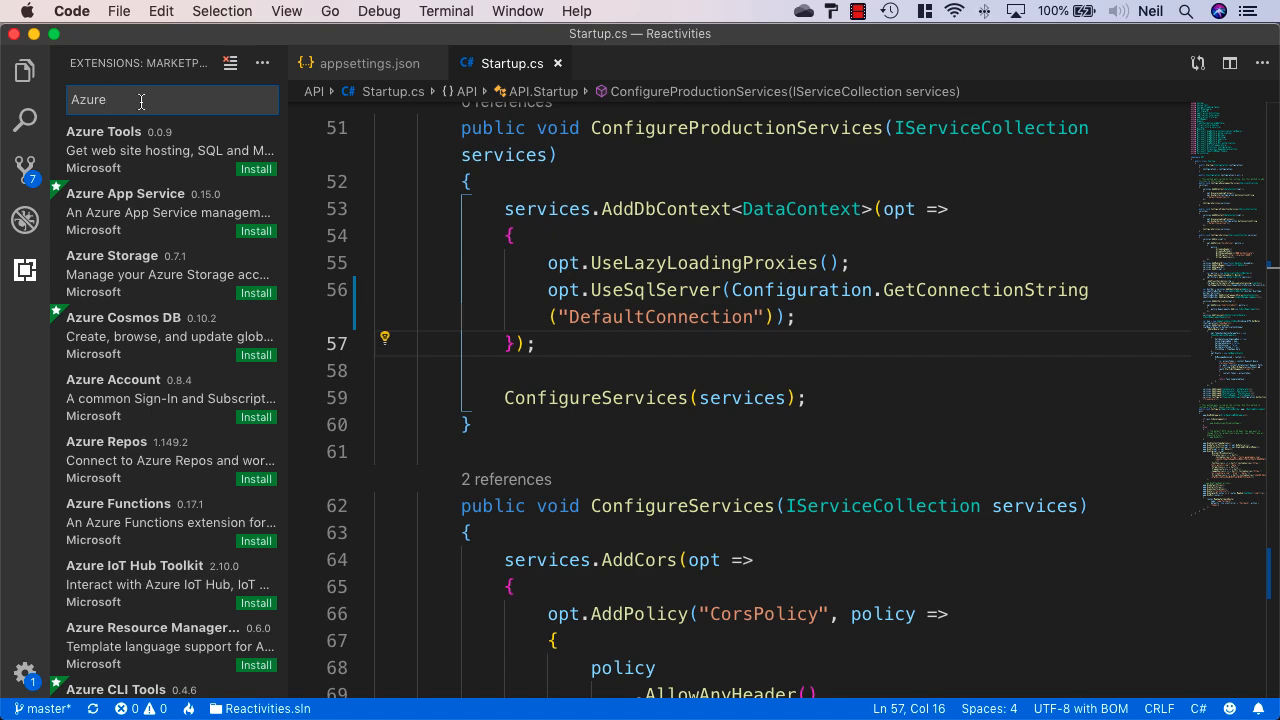
left_click(145, 207)
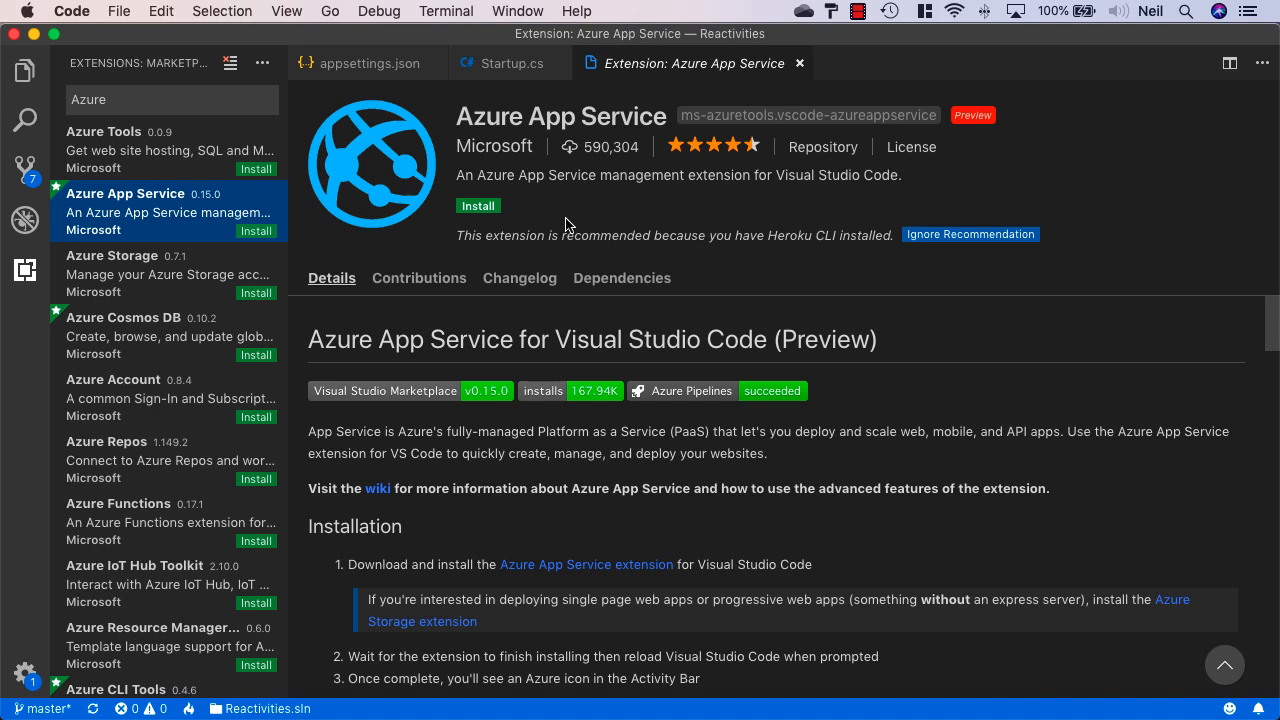
Install the Azure App Service extension and sign in to Azure from its panel
left_click(492, 207)
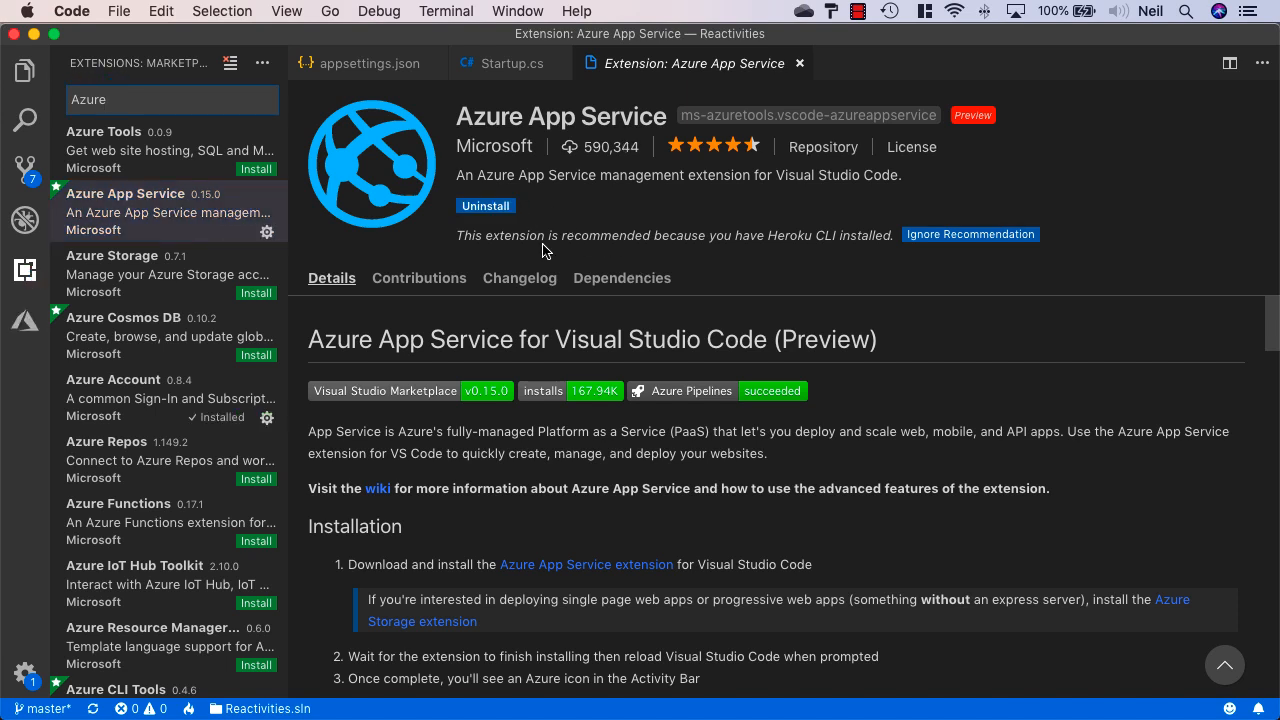
left_click(26, 330)
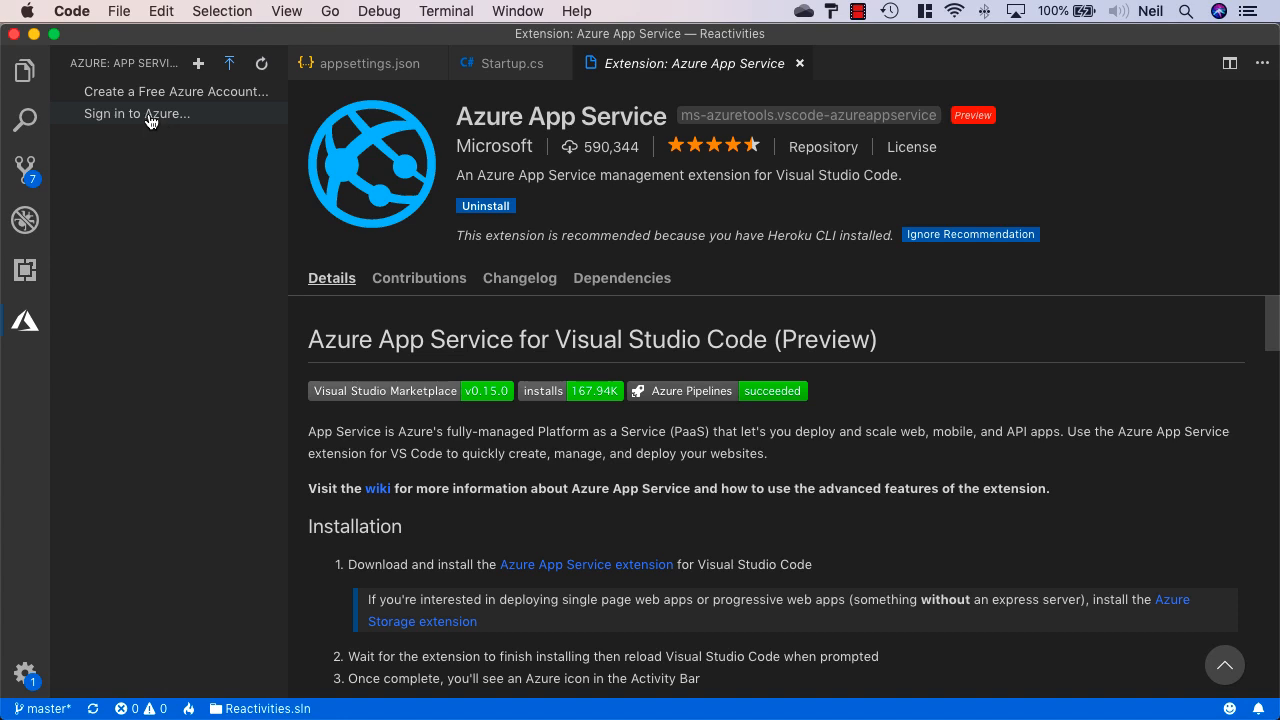
left_click(115, 115)
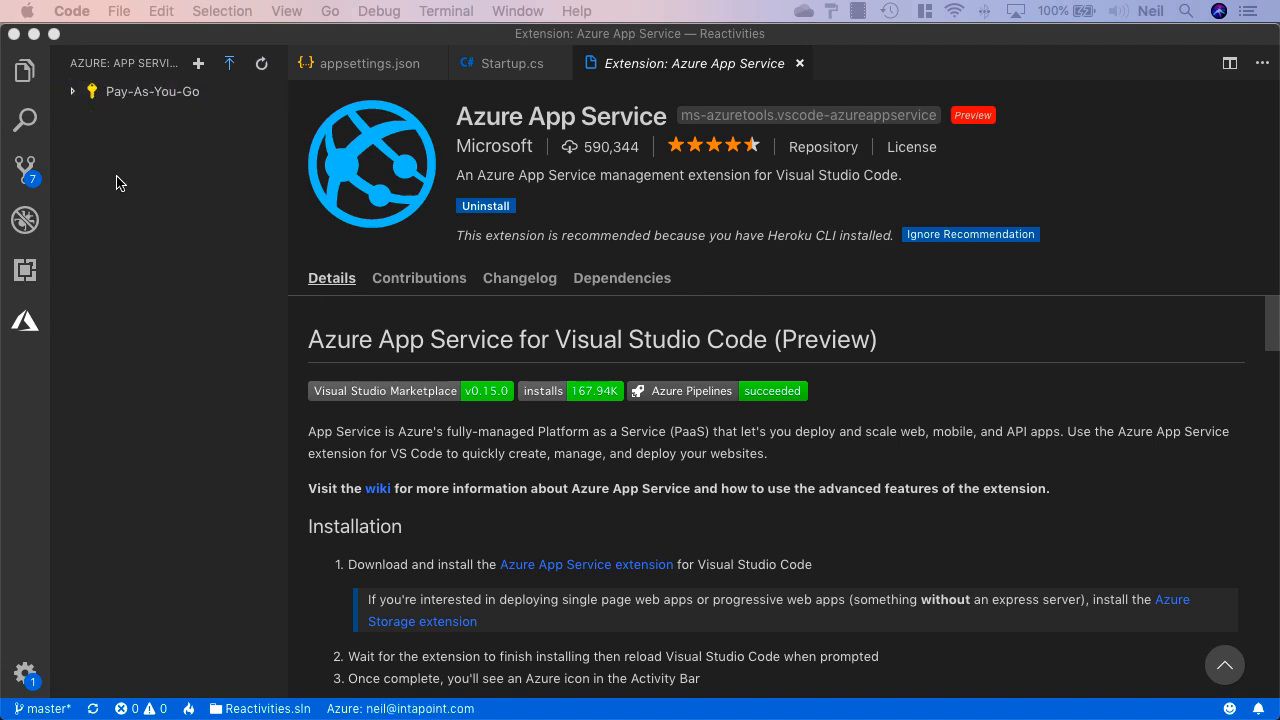
Expand Pay-As-You-Go > reactivities > Files and close the extension, Startup.cs and appsettings.json tabs
left_click(148, 104)
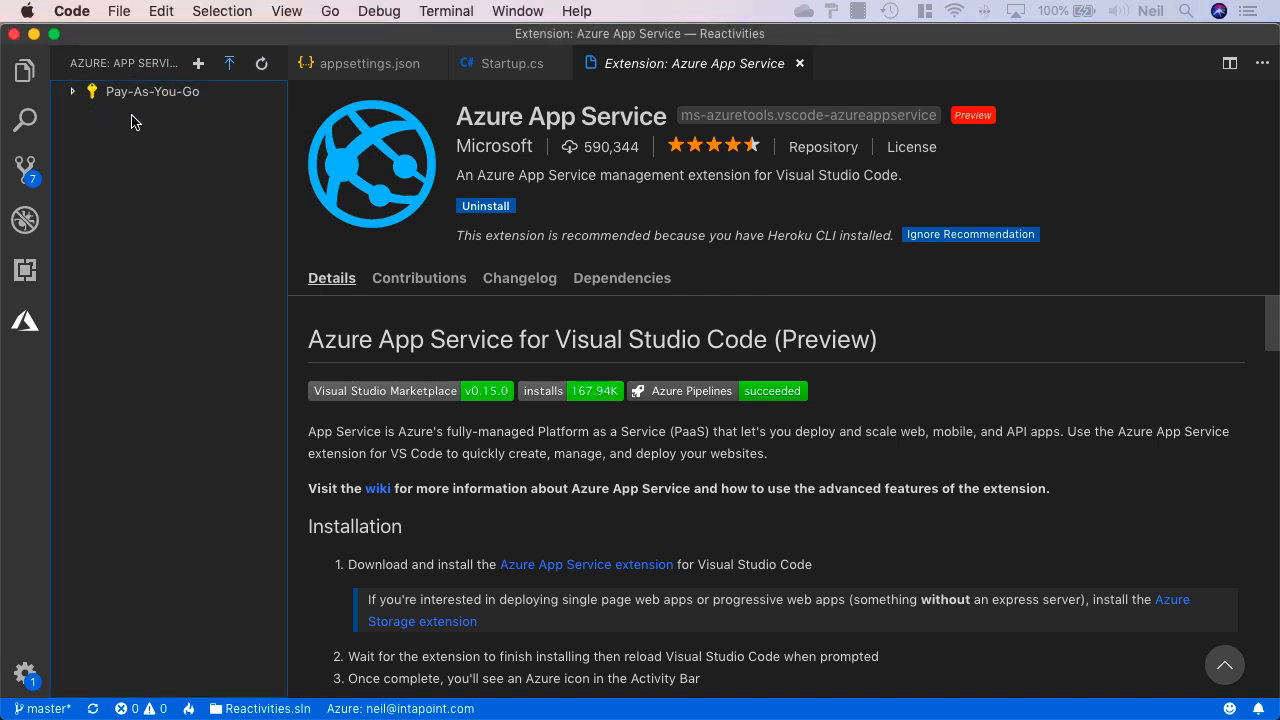
left_click(71, 92)
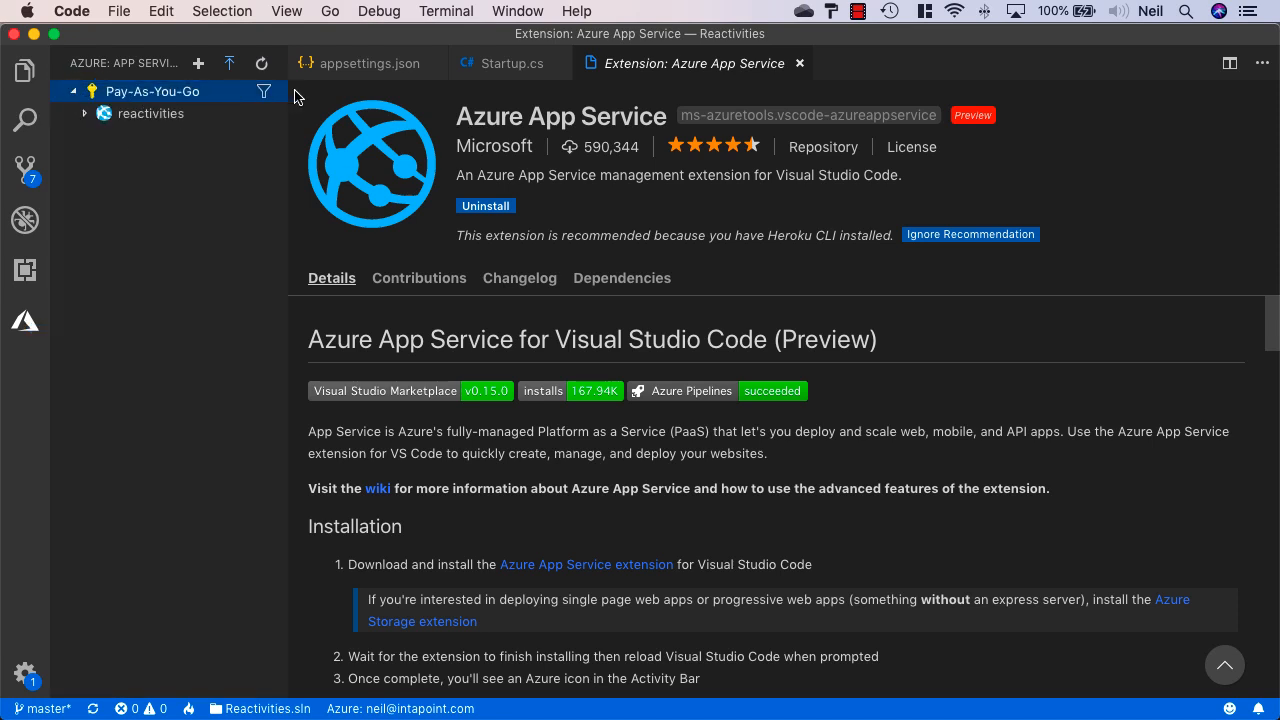
left_click(799, 63)
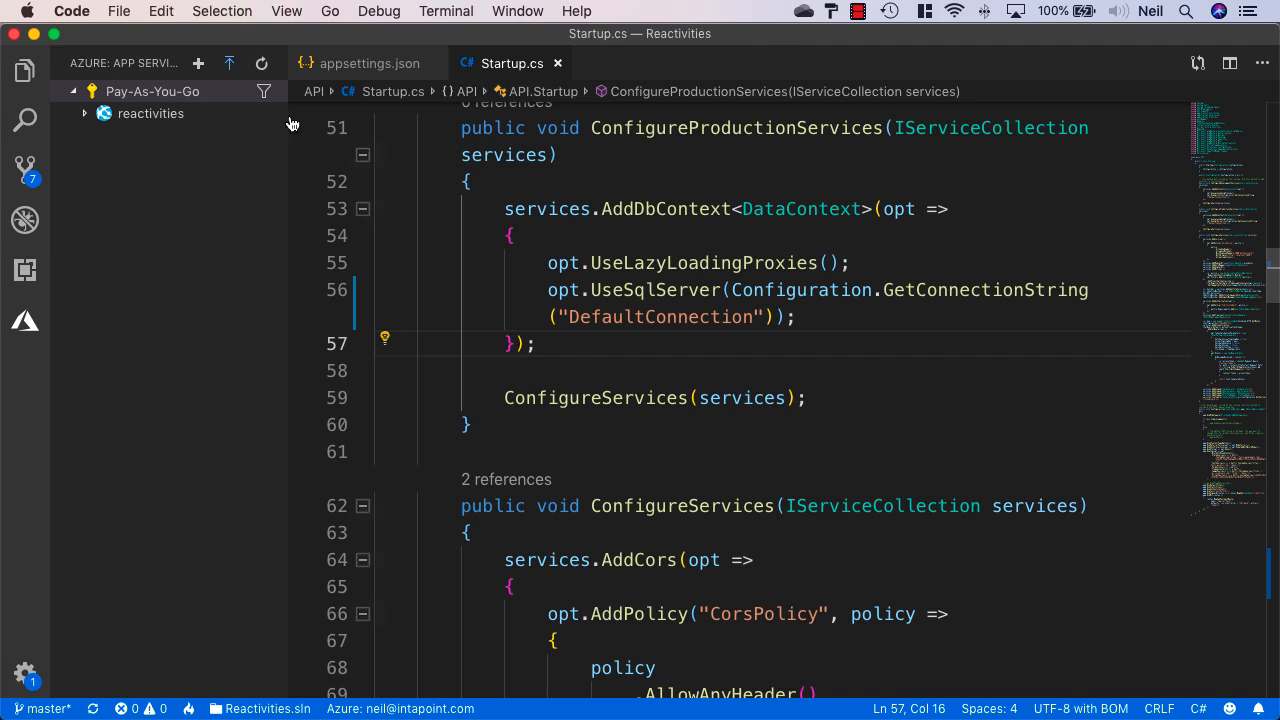
left_click(96, 116)
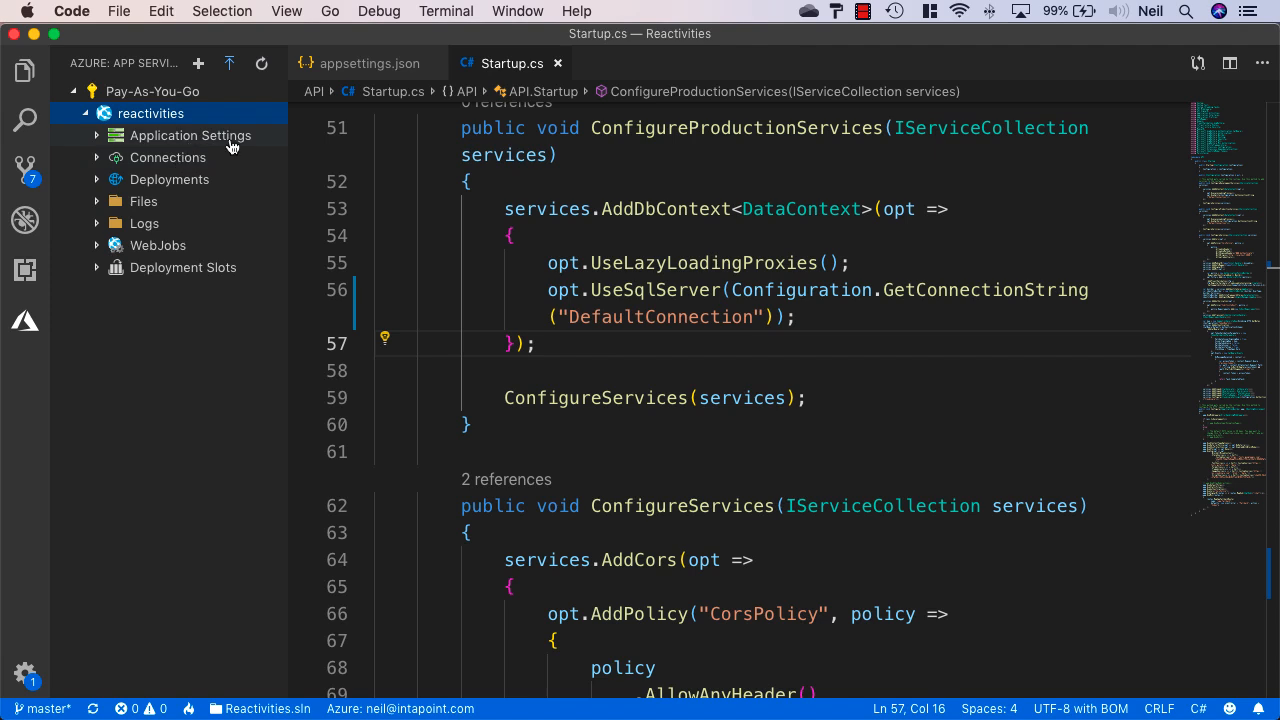
left_click(99, 205)
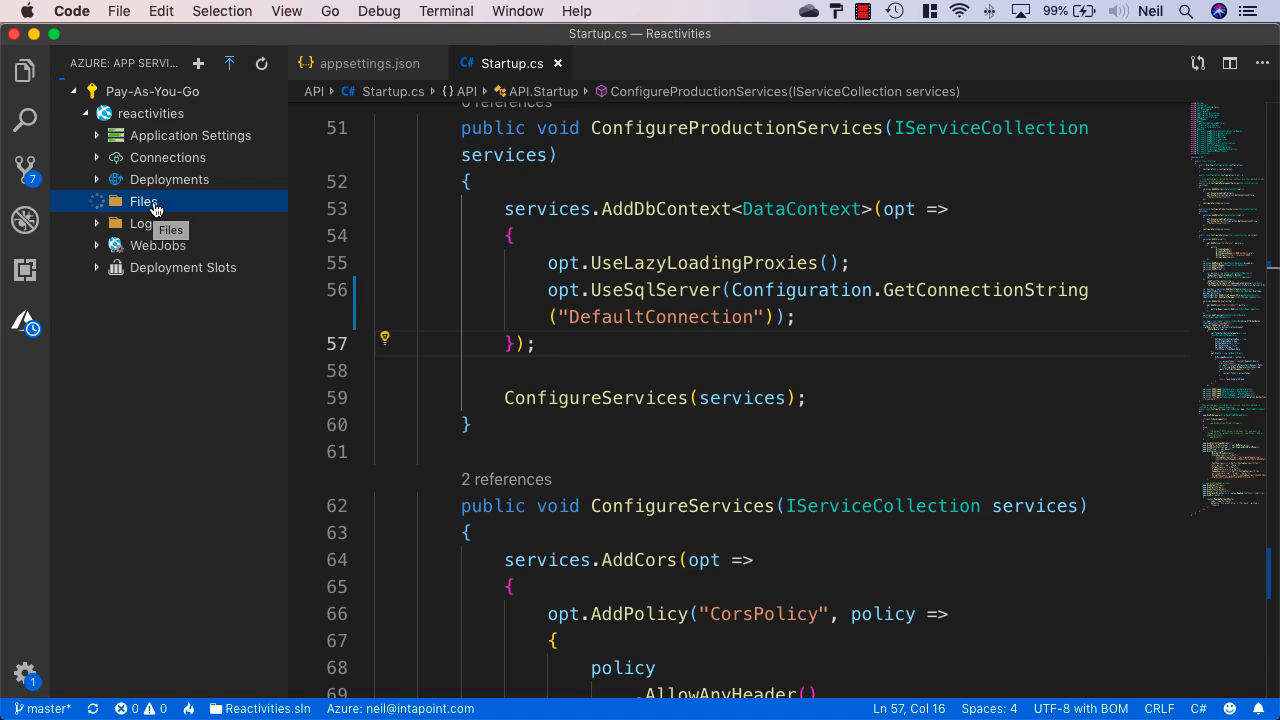
left_click(558, 63)
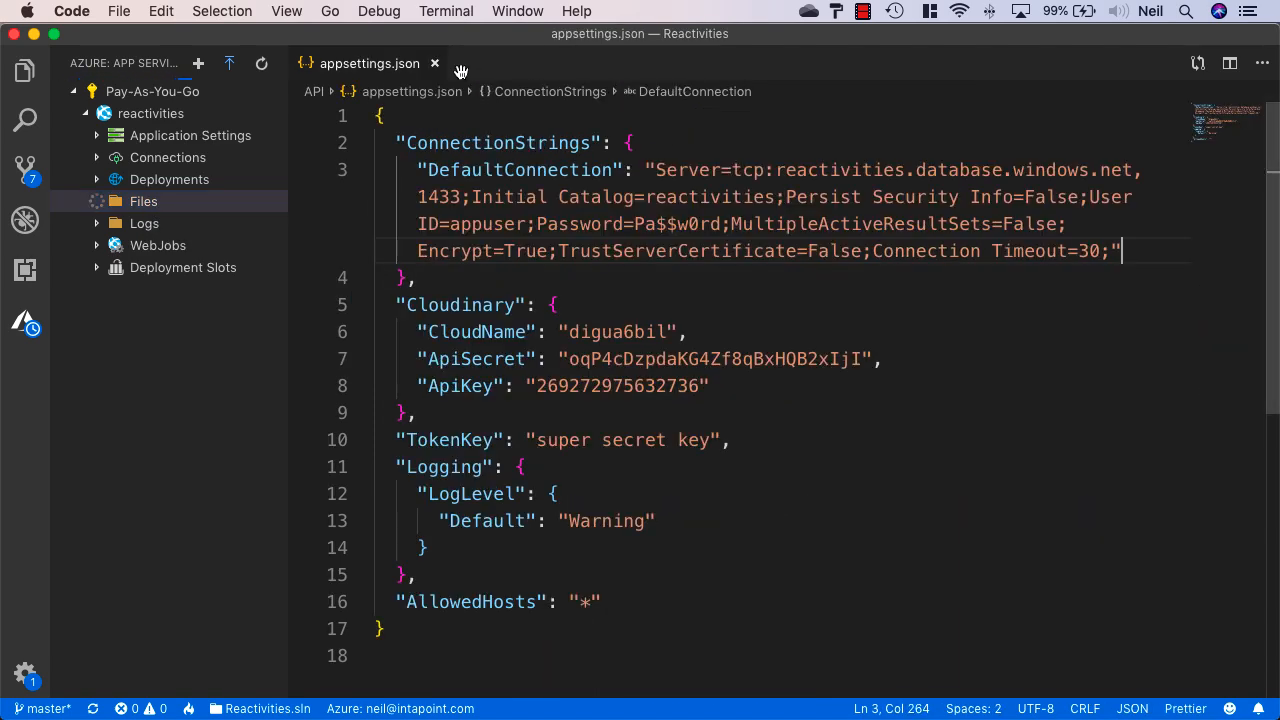
left_click(434, 63)
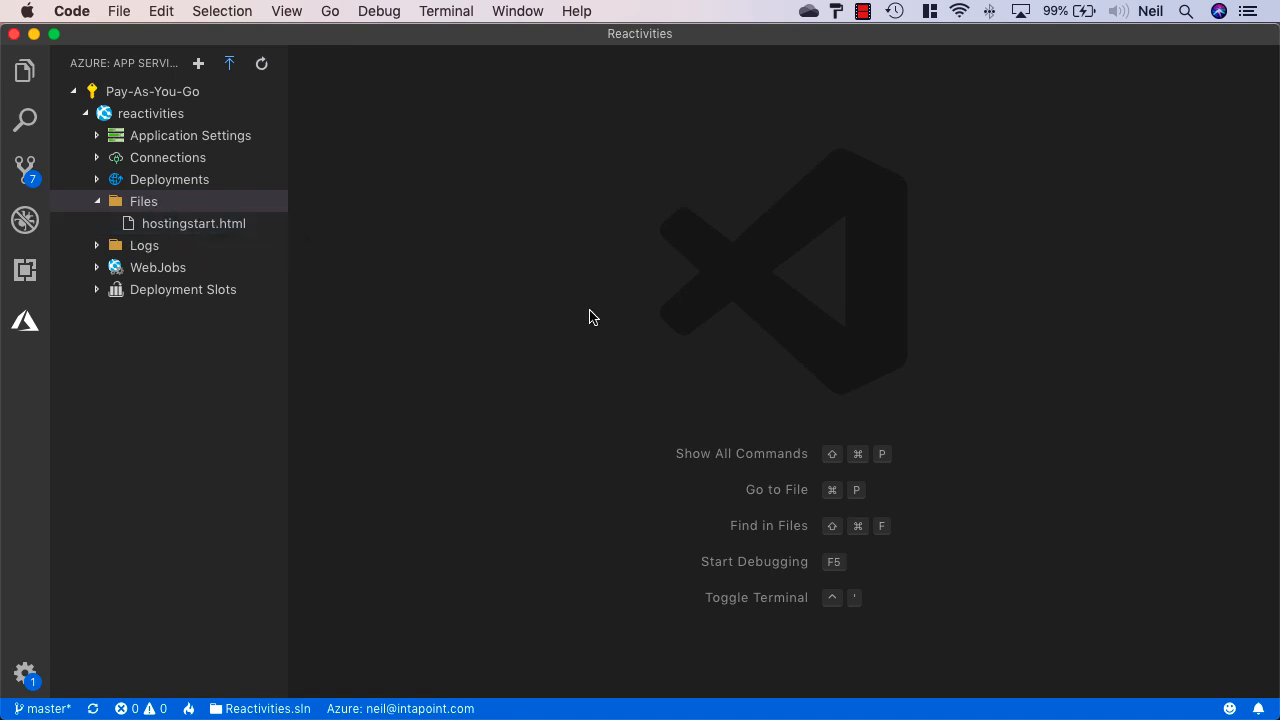
Run dotnet build in the terminal with 0 warnings and 0 errors, then show the Explorer
key("ctrl+grave")
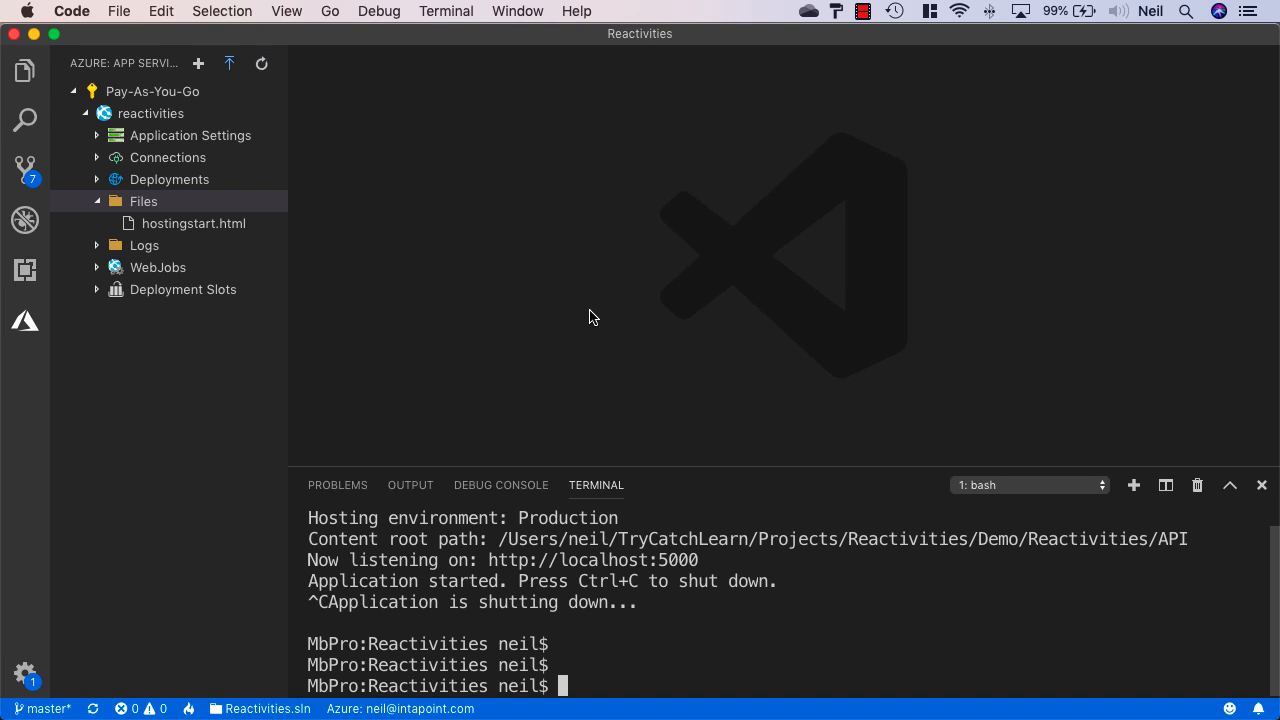
type("dotnet build")
key("Return")
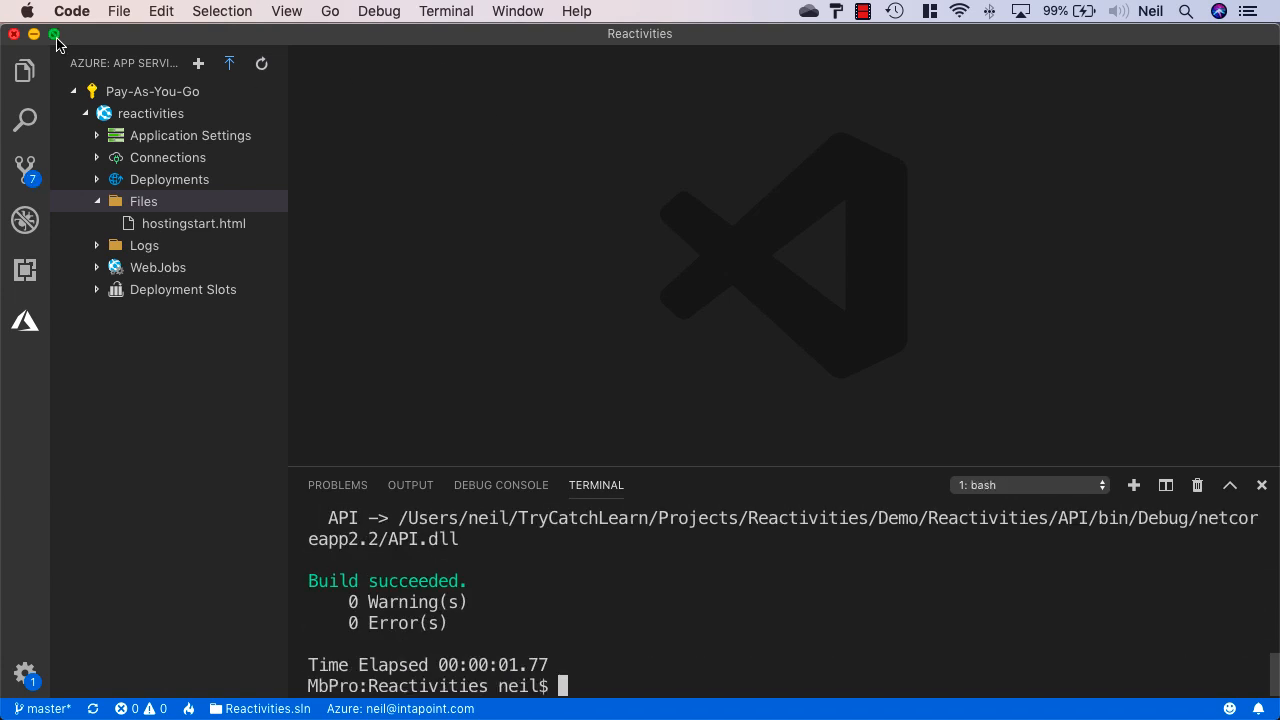
left_click(25, 71)
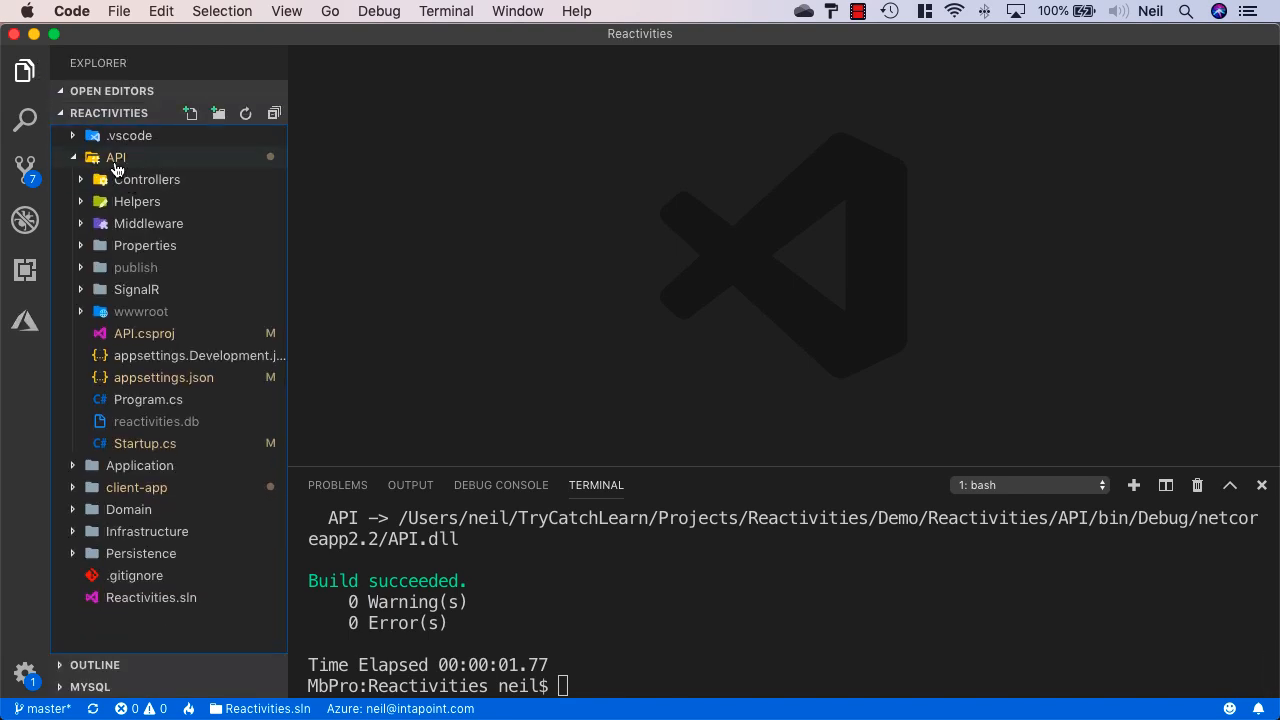
Delete the API/publish folder from the Explorer, moving it to the Trash
left_click(138, 268)
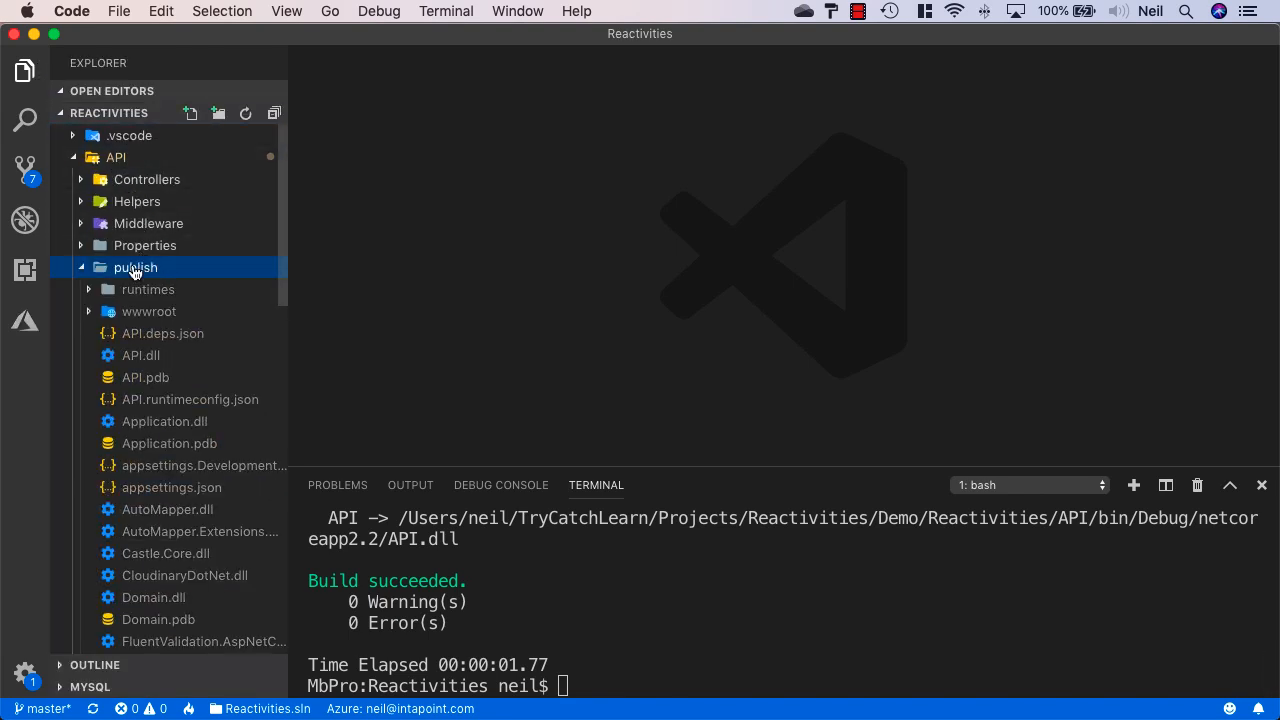
right_click(136, 272)
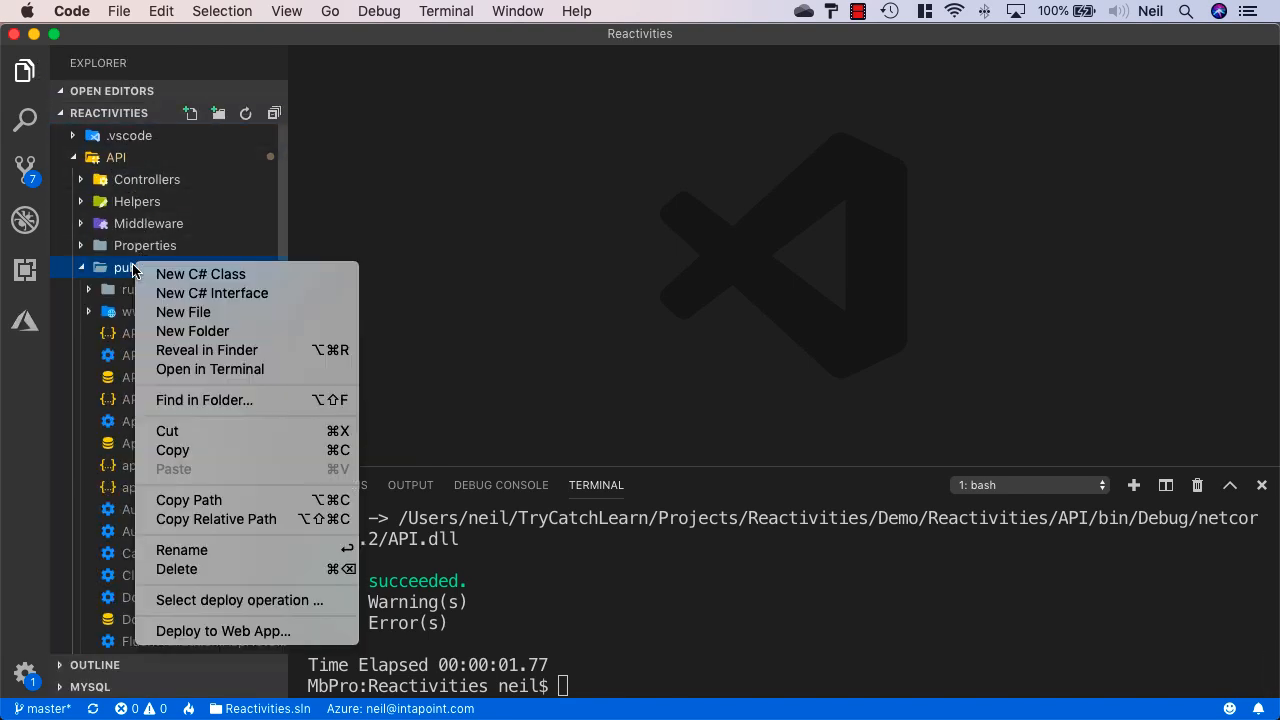
left_click(270, 580)
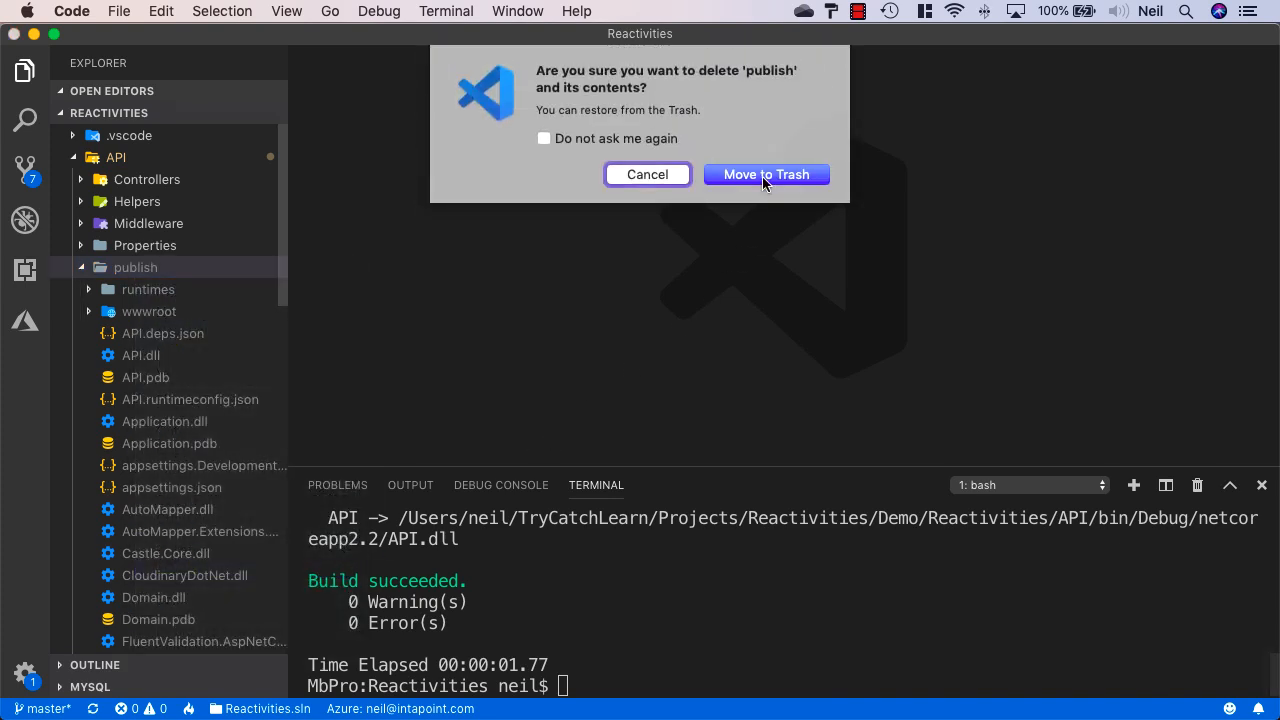
left_click(762, 176)
left_click(686, 650)
Rerun 'dotnet publish -c Release -o publish --self-contained false Reactivities.sln' from history, then close the terminal
key("Up")
key("Up")
key("Up")
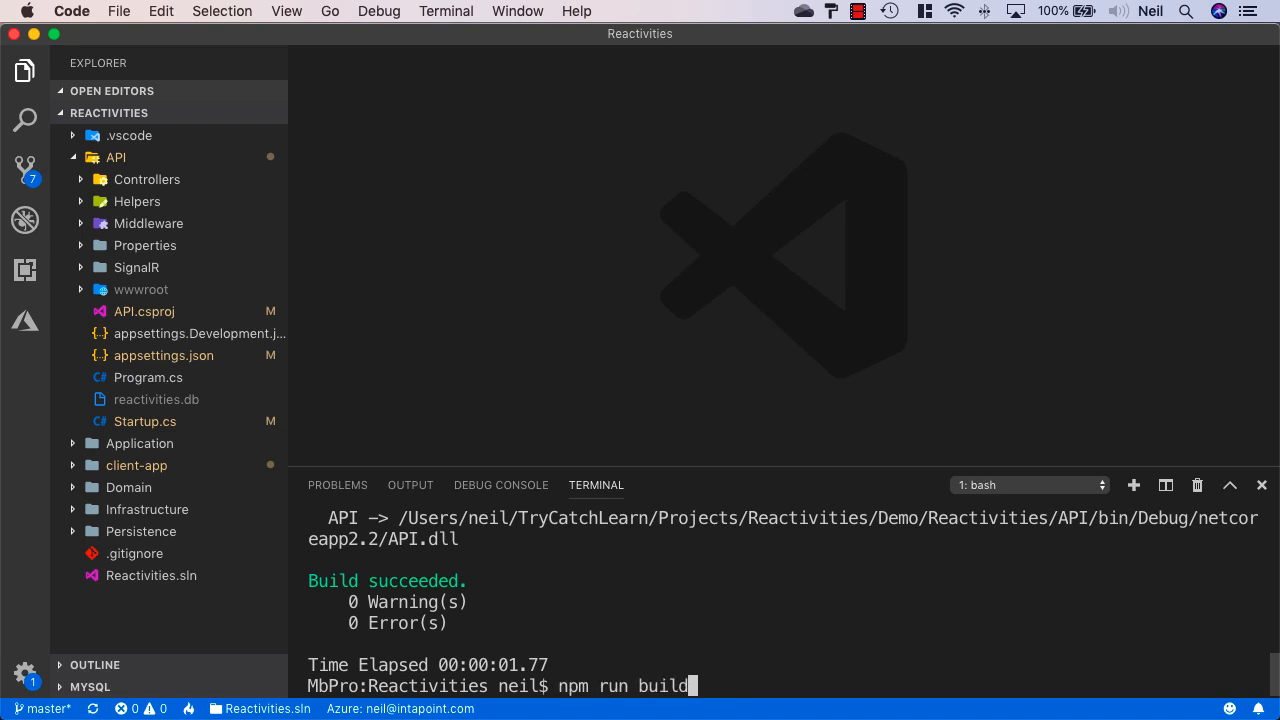
key("Up")
key("Up")
key("Up")
key("Up")
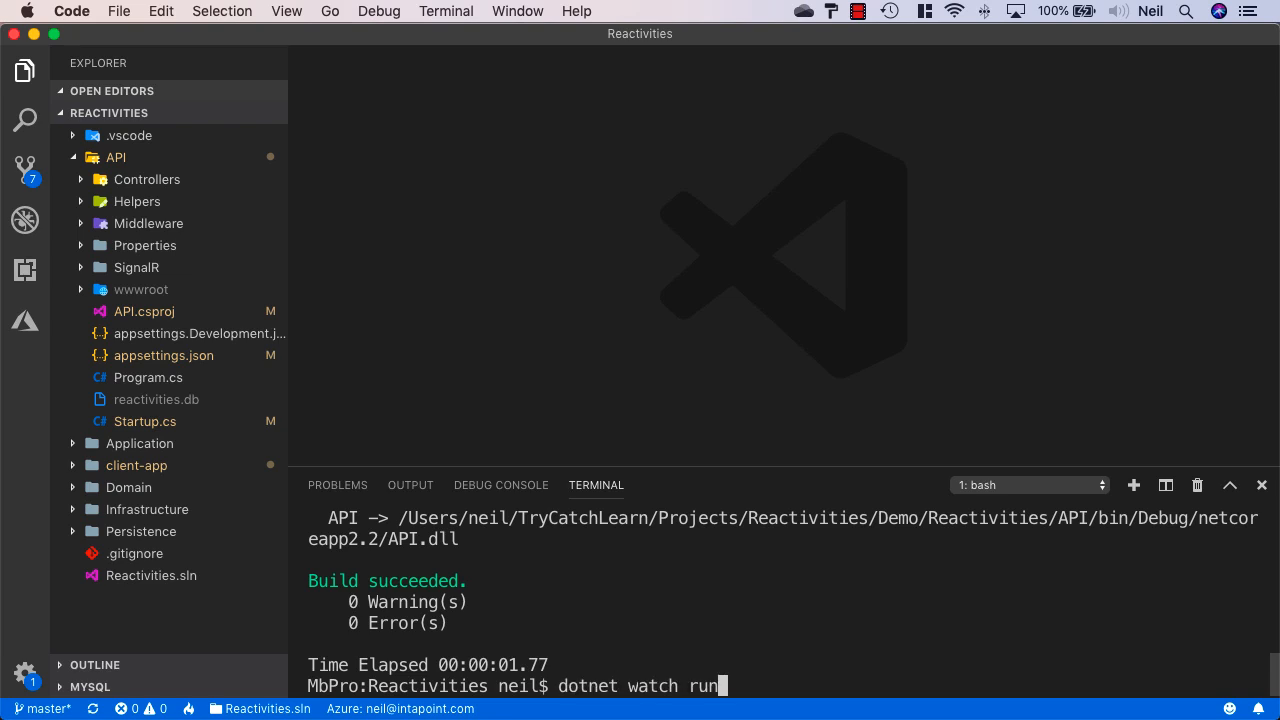
key("Up")
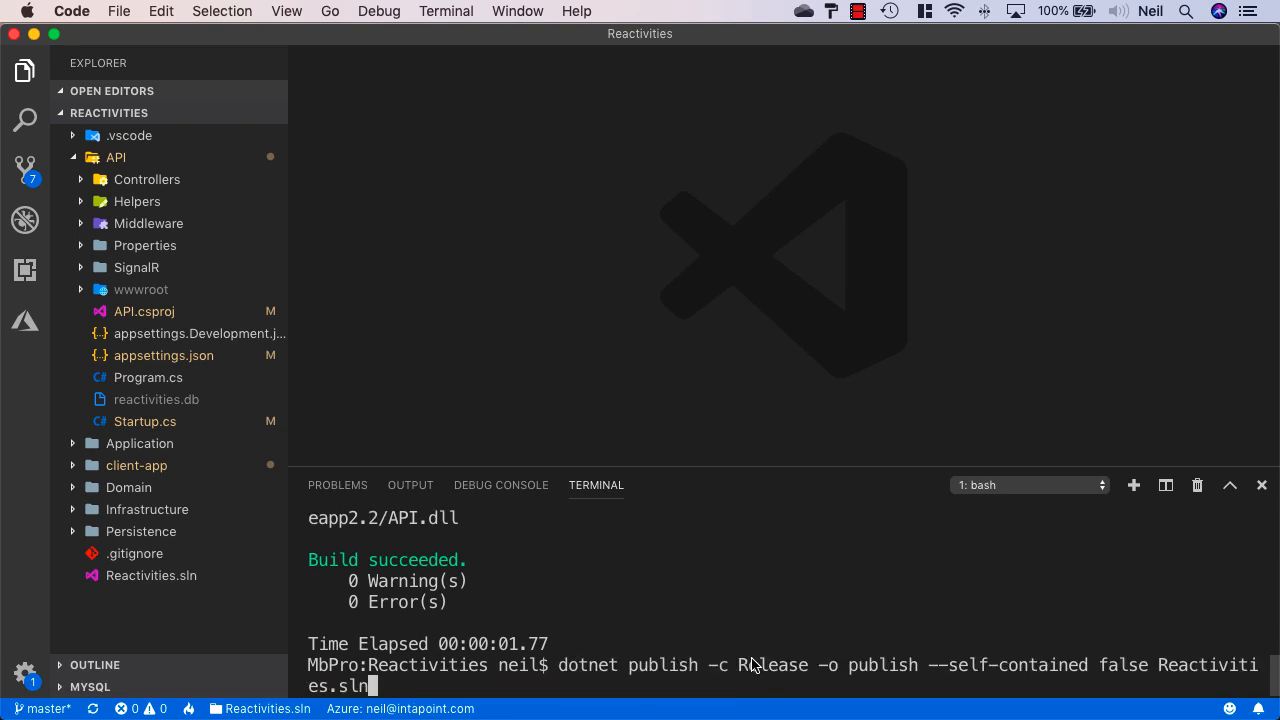
left_click_drag(821, 667, 916, 675)
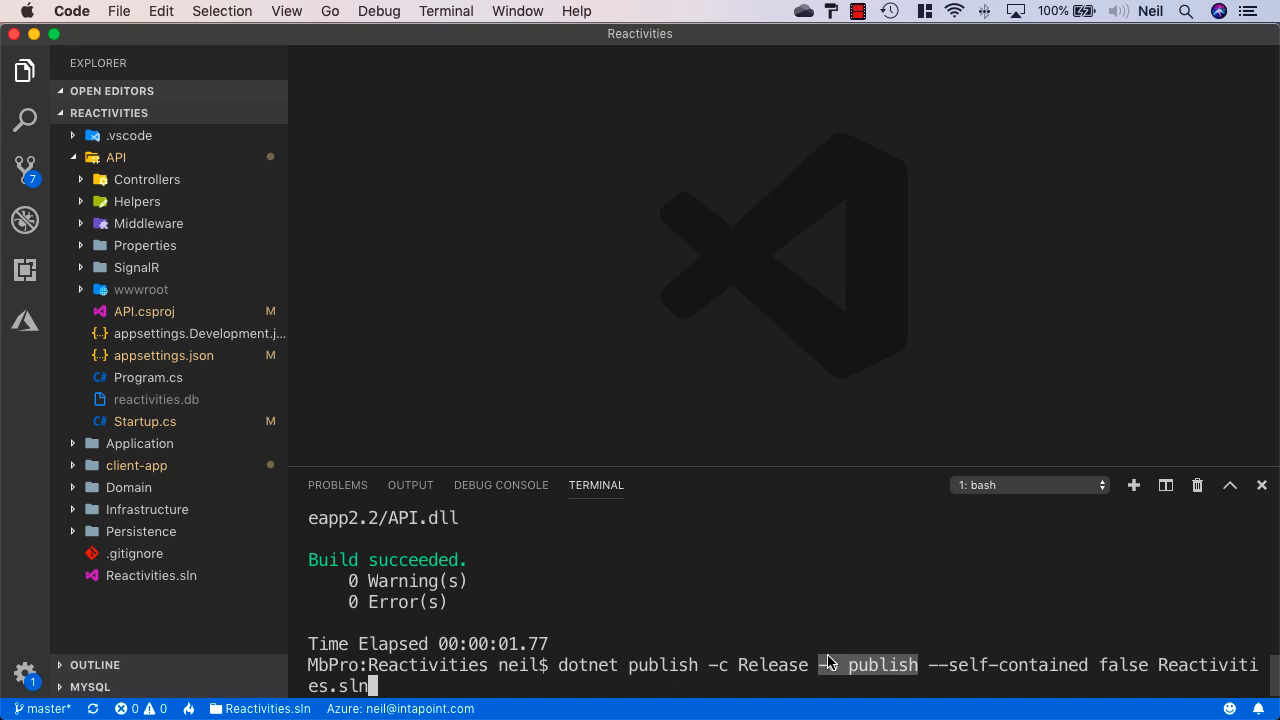
left_click(831, 694)
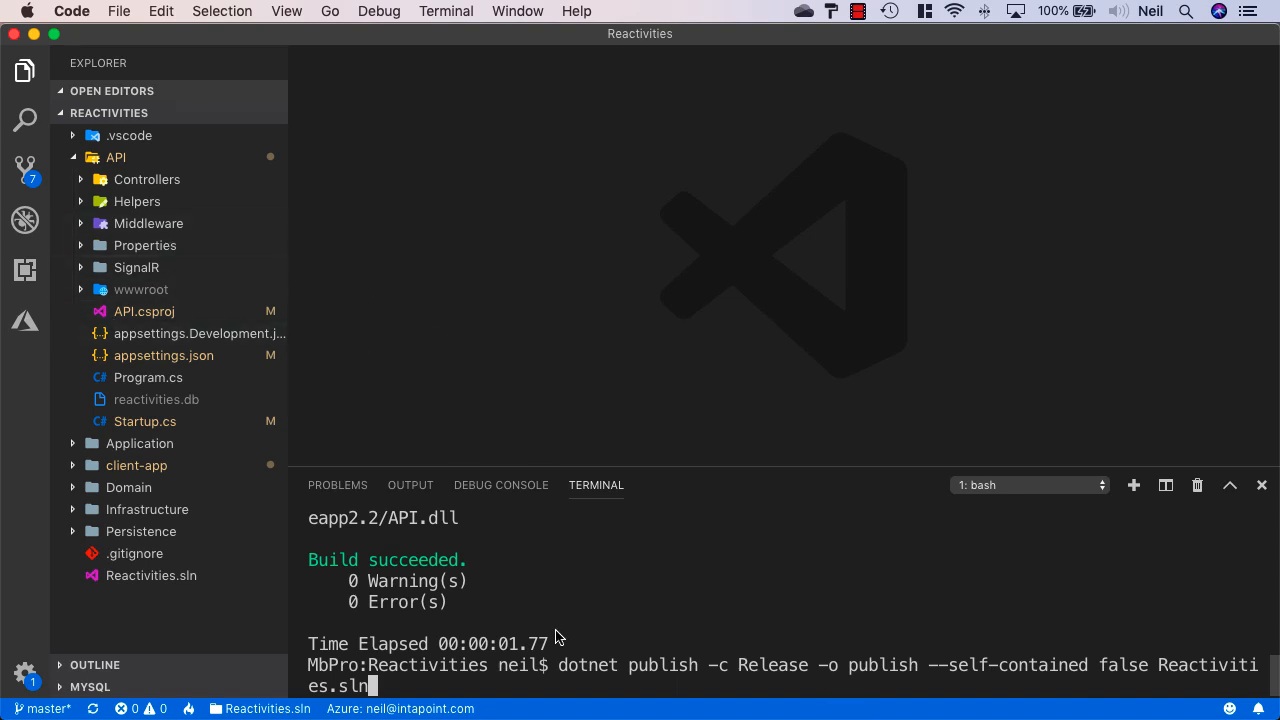
key("Return")
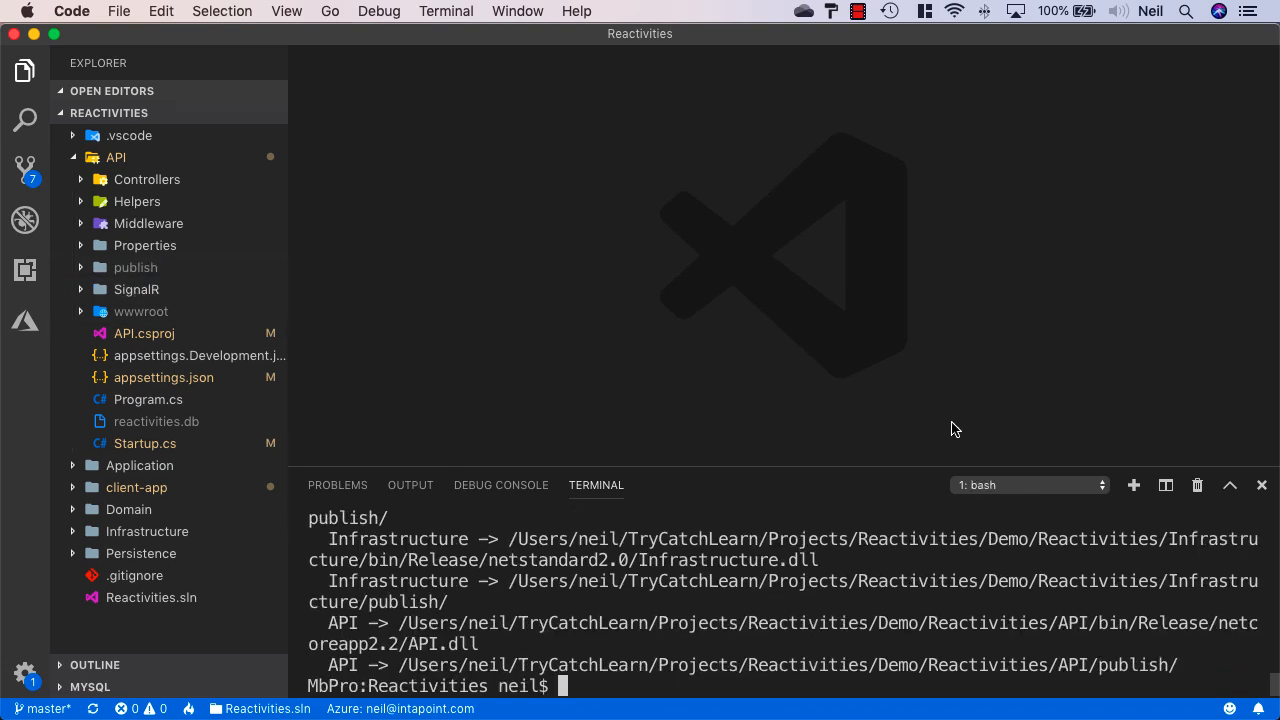
left_click(1262, 487)
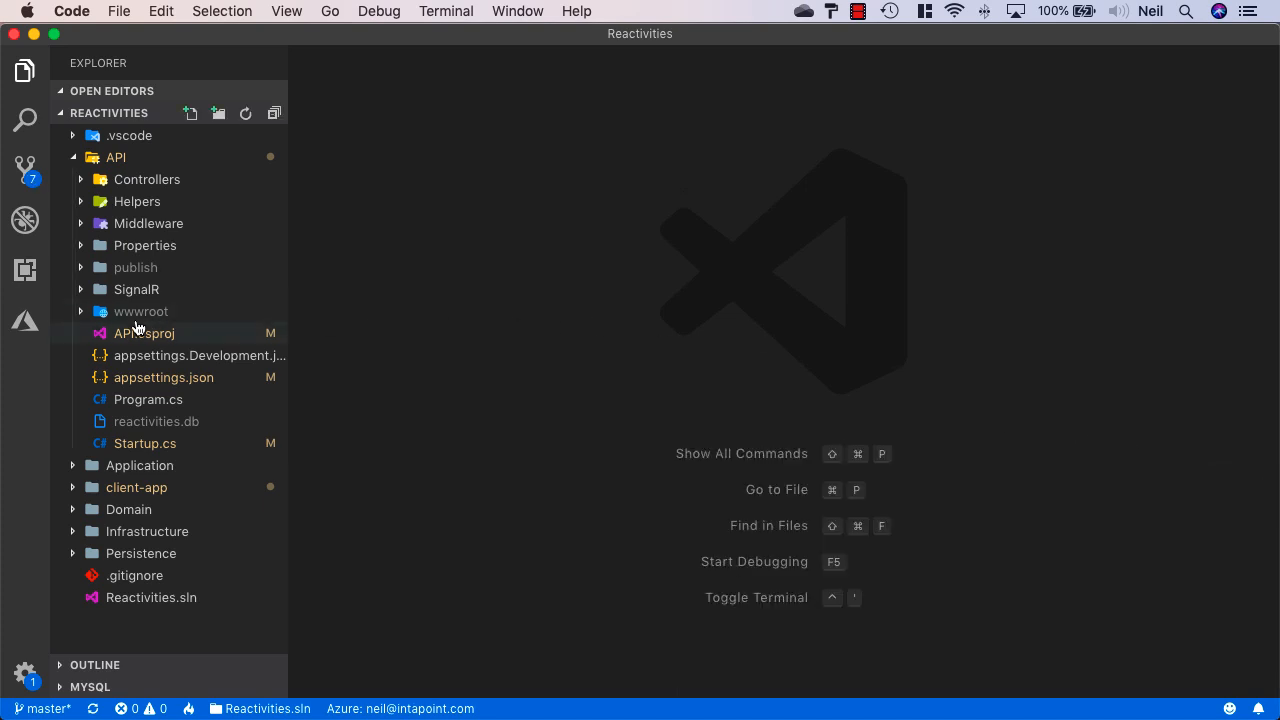
Inspect the new API/publish folder, then begin 'Deploy to Web App...' from the Azure App Service view
left_click(136, 267)
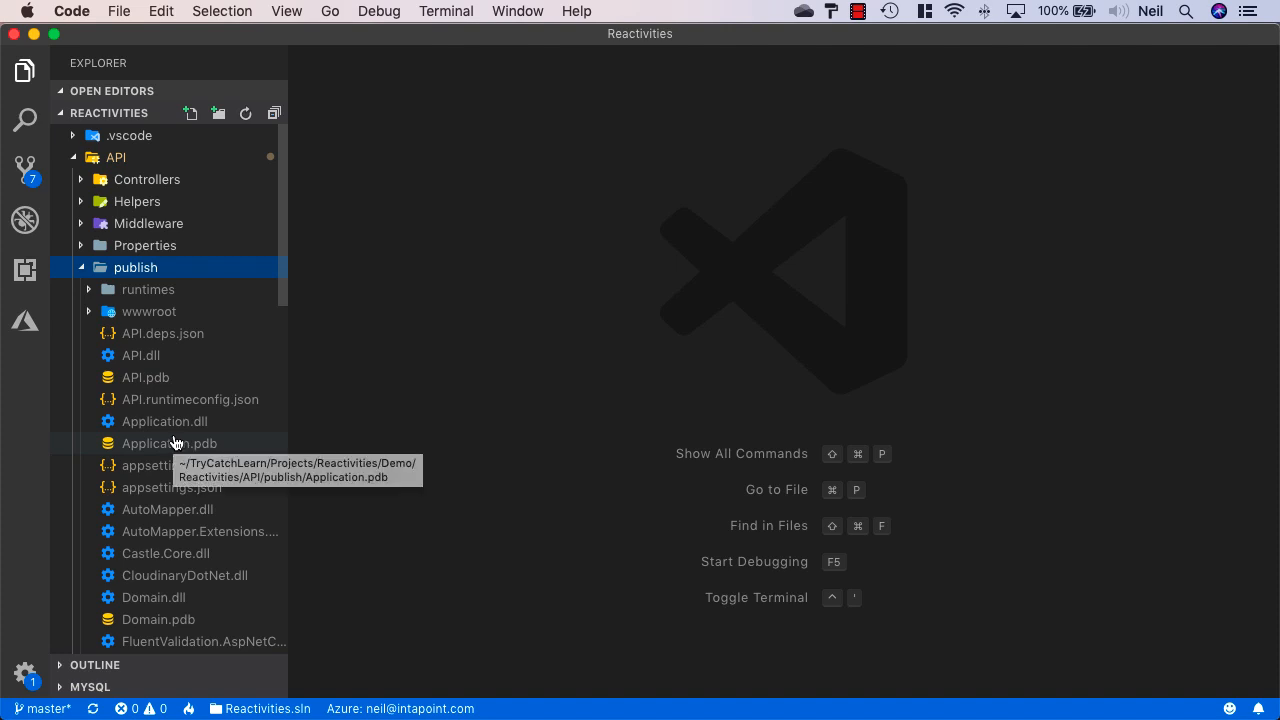
left_click(27, 326)
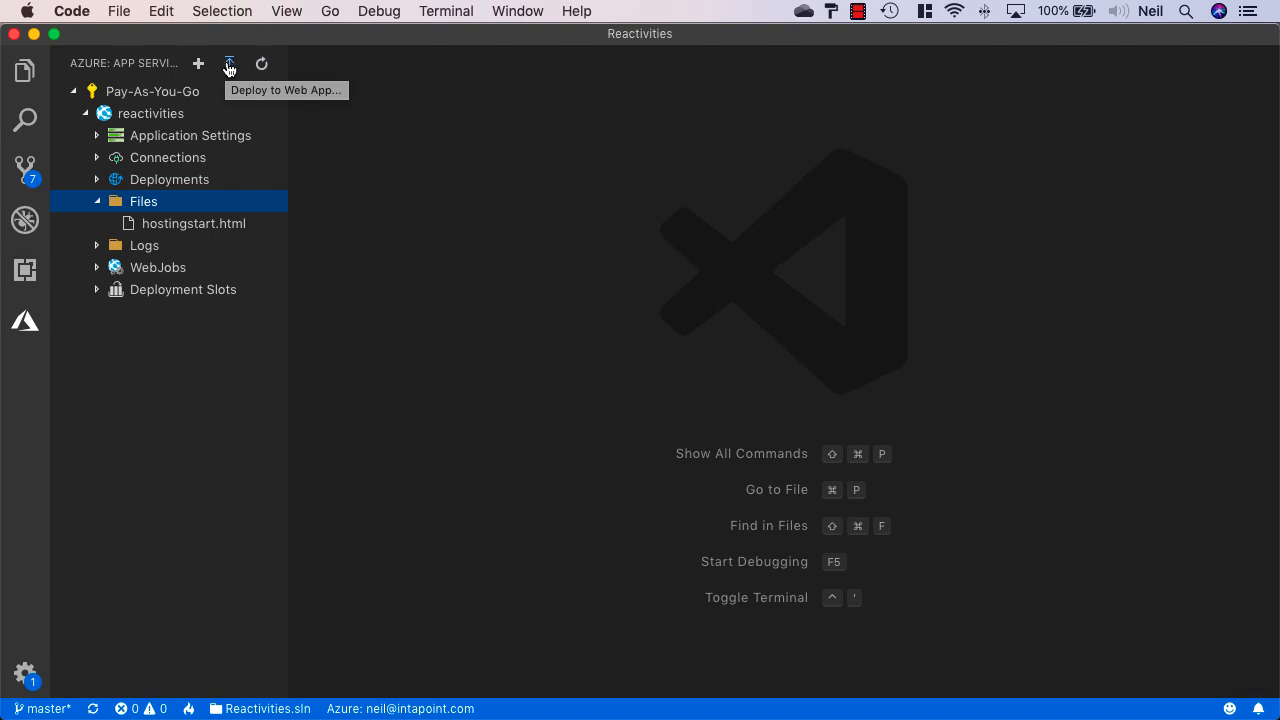
left_click(229, 65)
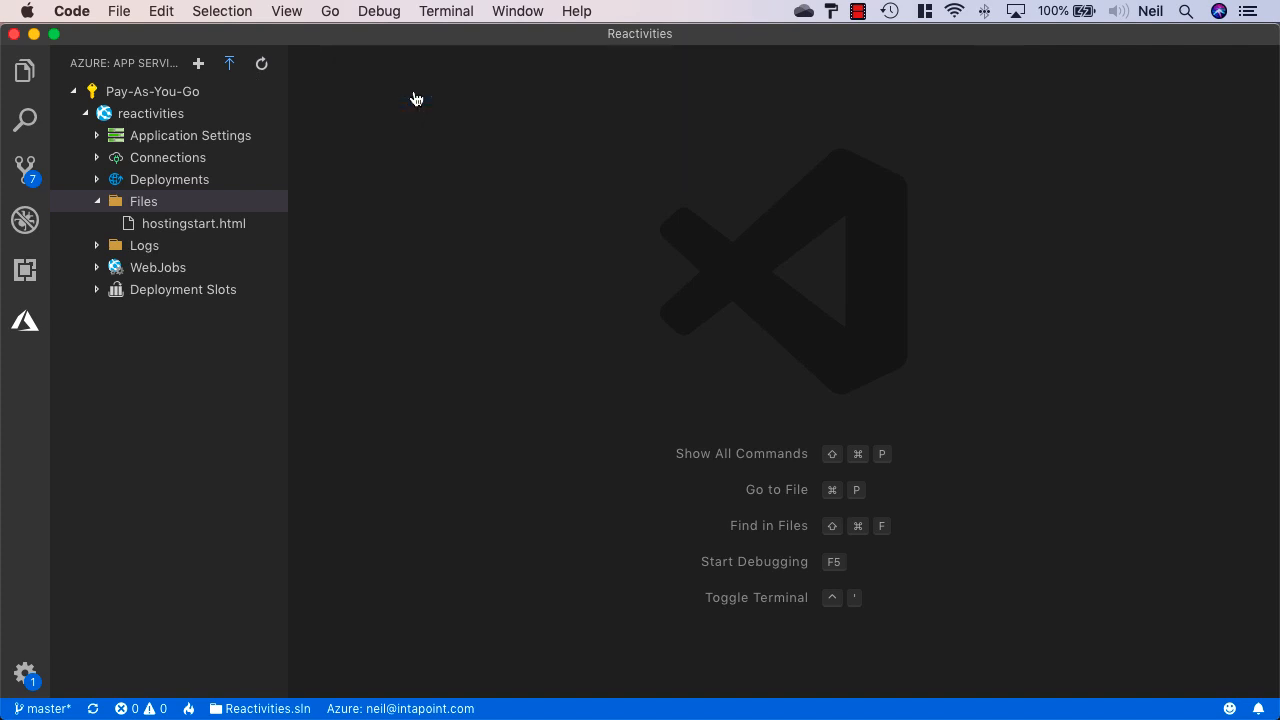
Browse to API > publish as the deployment folder and pick the 'reactivities' web app as target
left_click(415, 97)
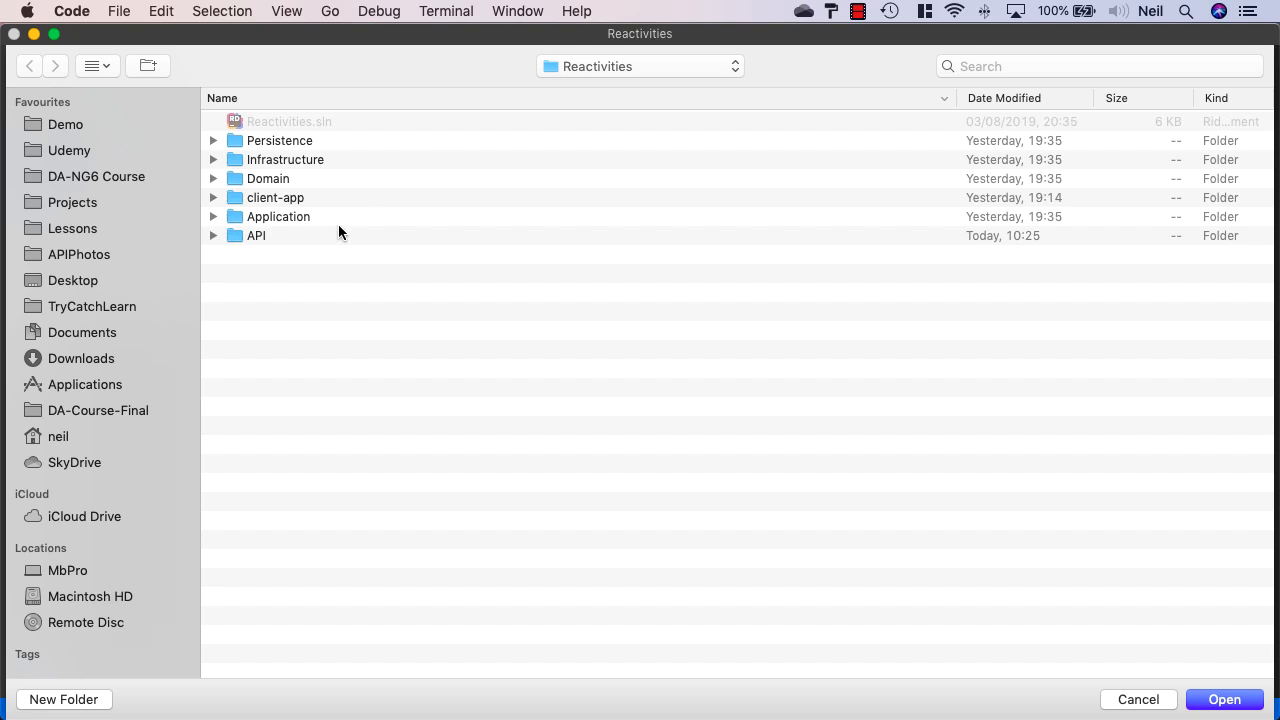
left_click(314, 237)
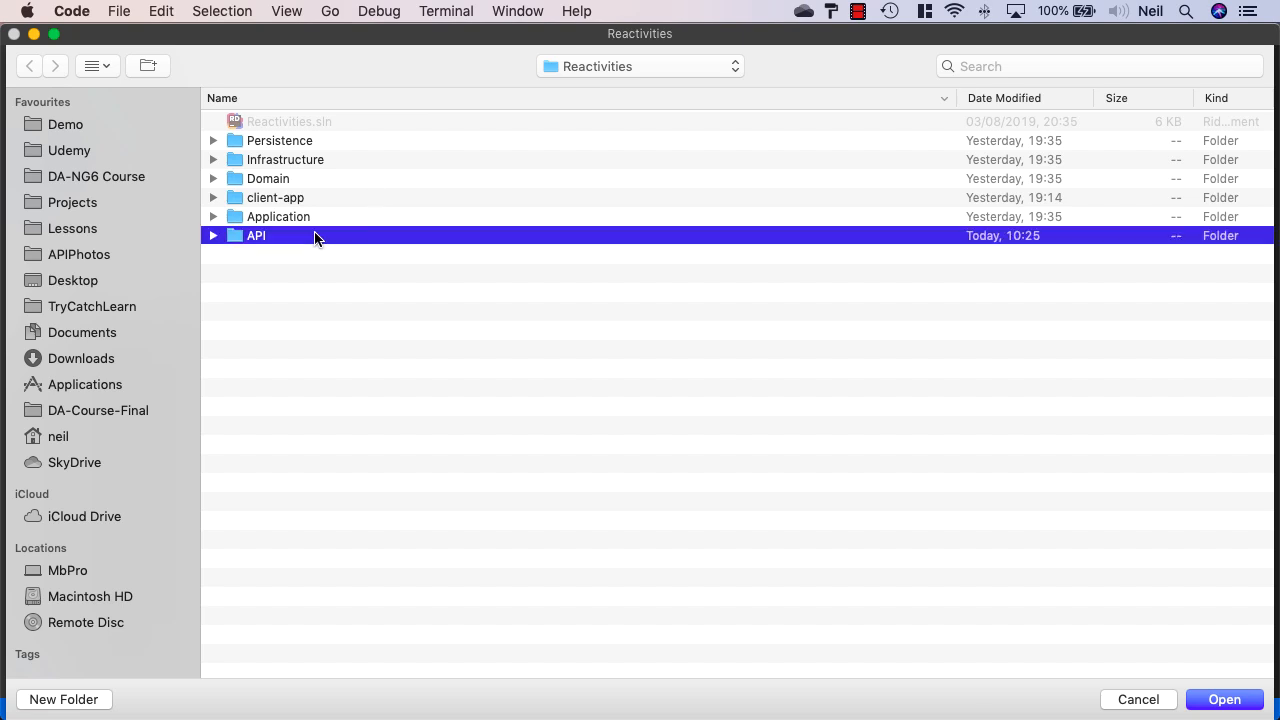
double_click(314, 236)
left_click(311, 200)
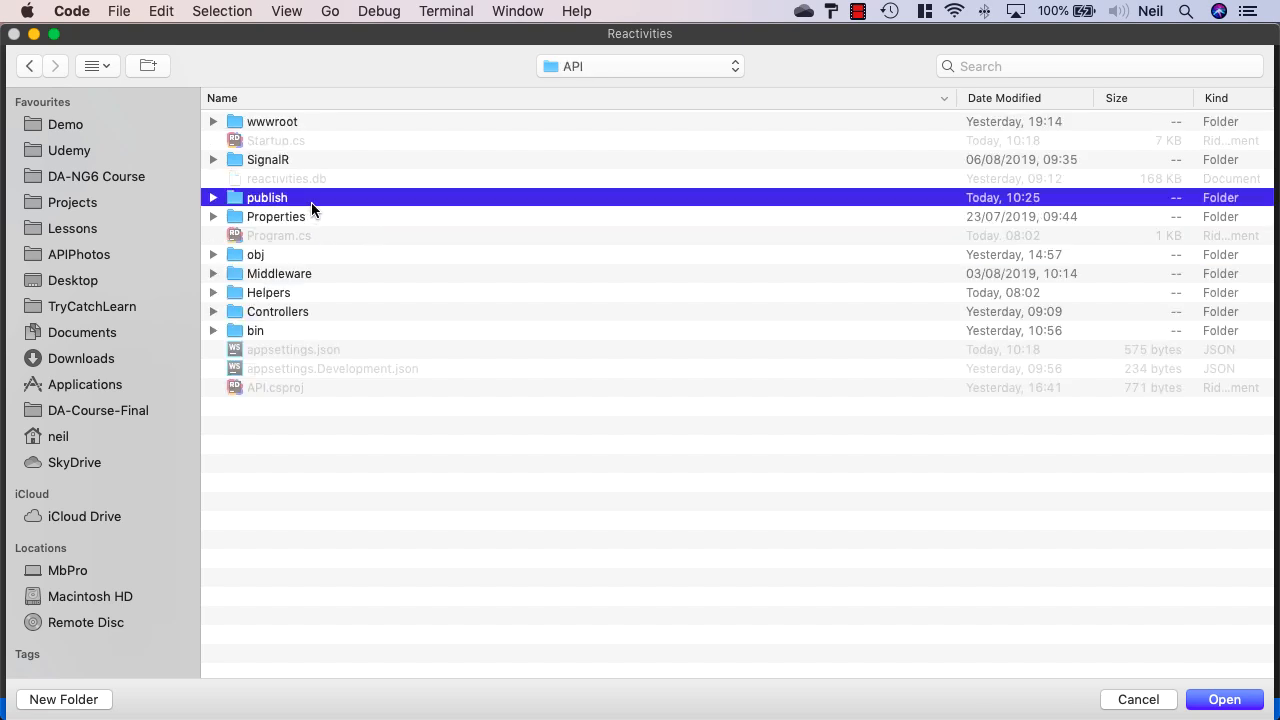
double_click(311, 200)
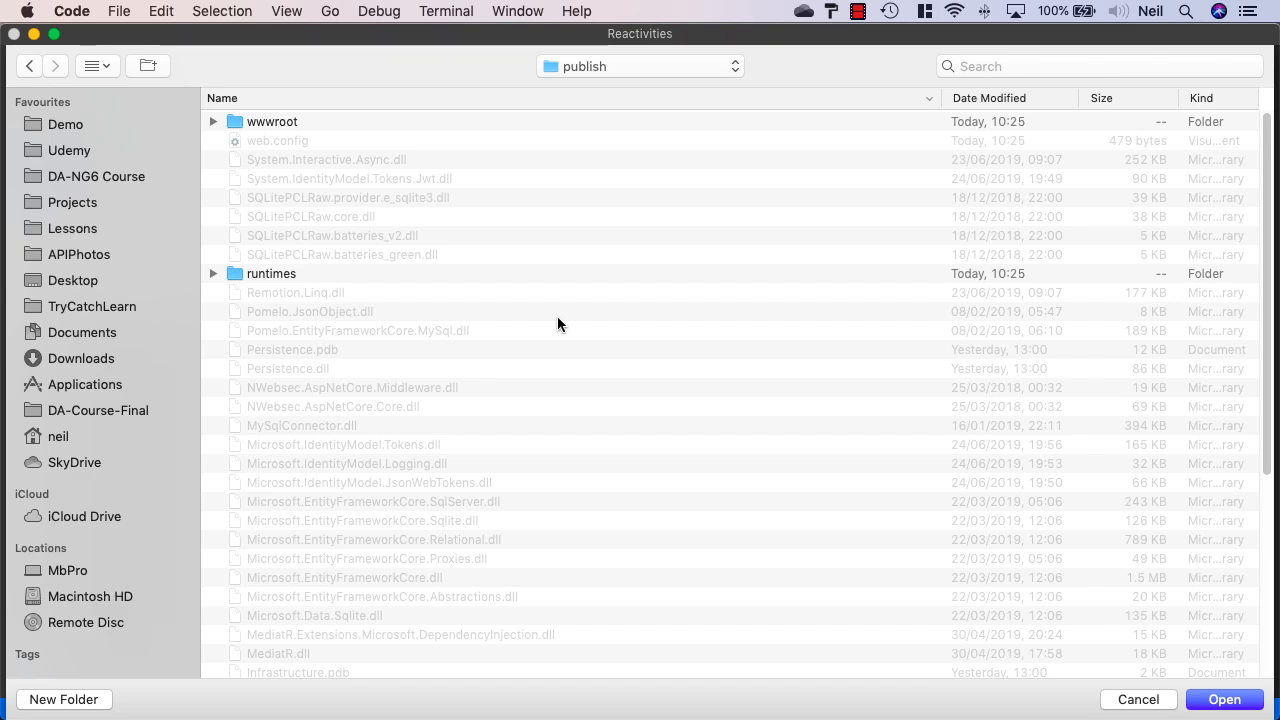
left_click(1222, 700)
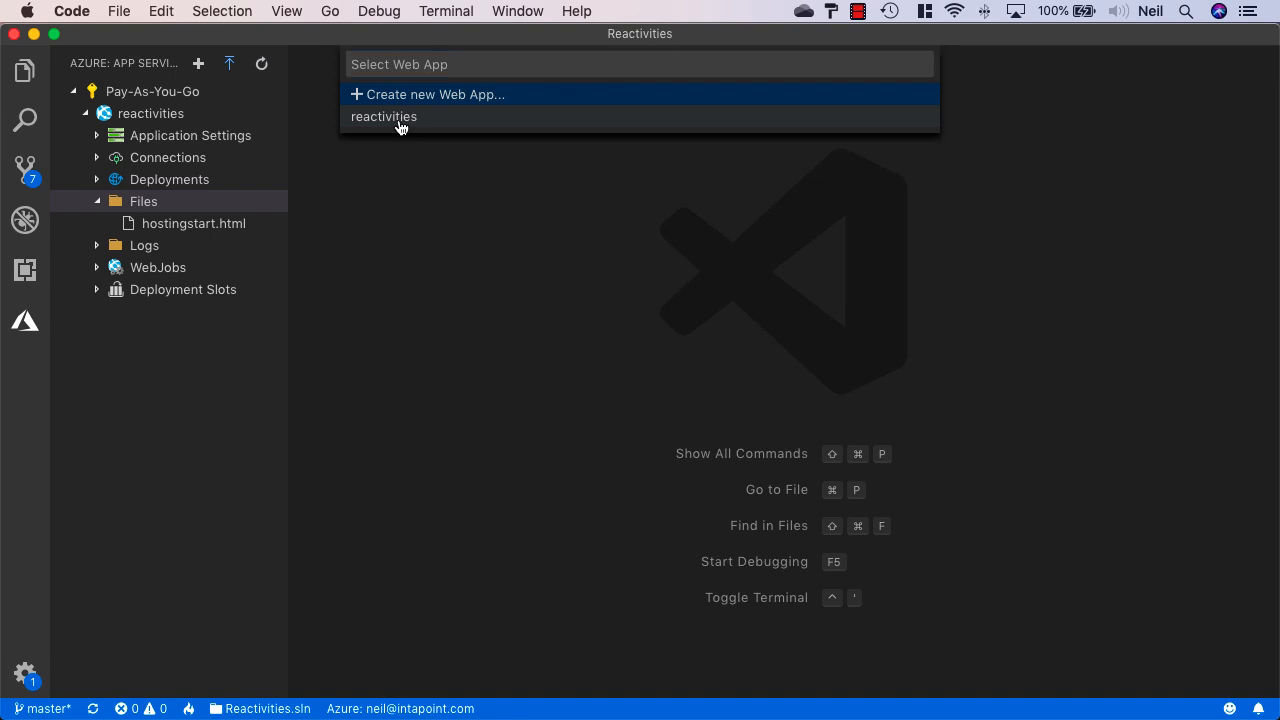
left_click(398, 118)
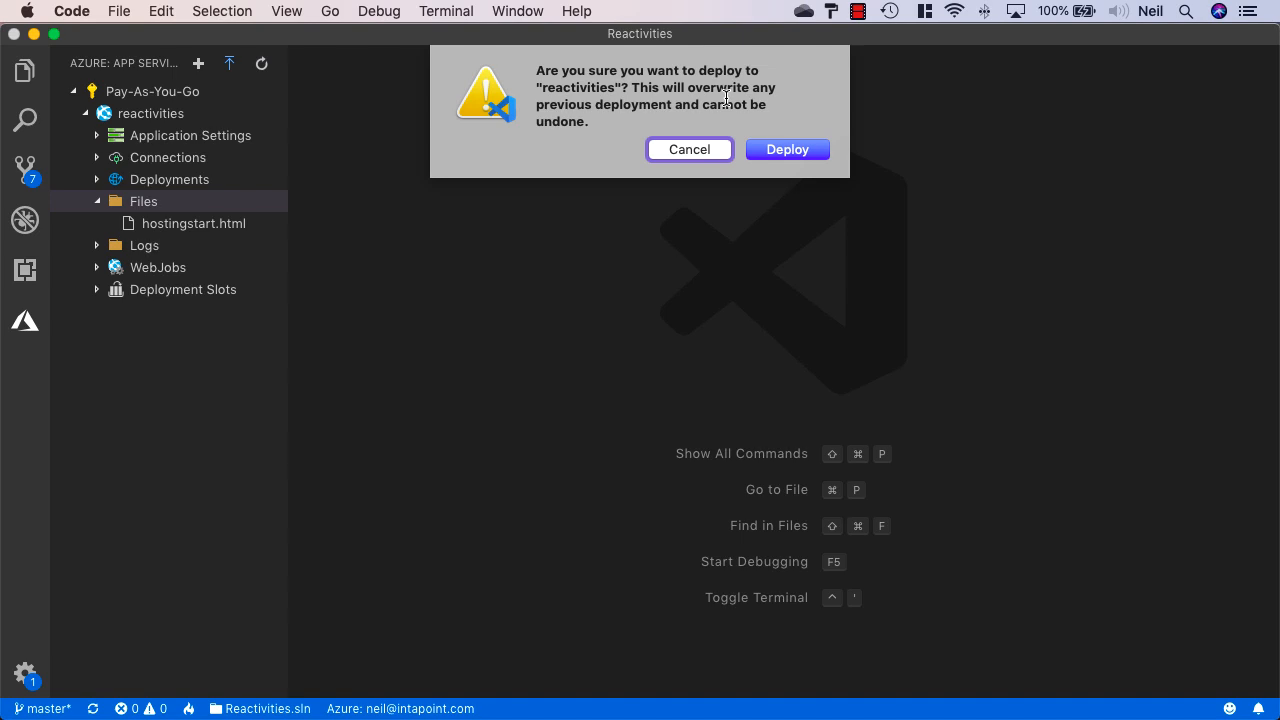
Confirm the overwrite, skip the always-deploy prompt, and follow the deployment log until it succeeds
left_click(790, 149)
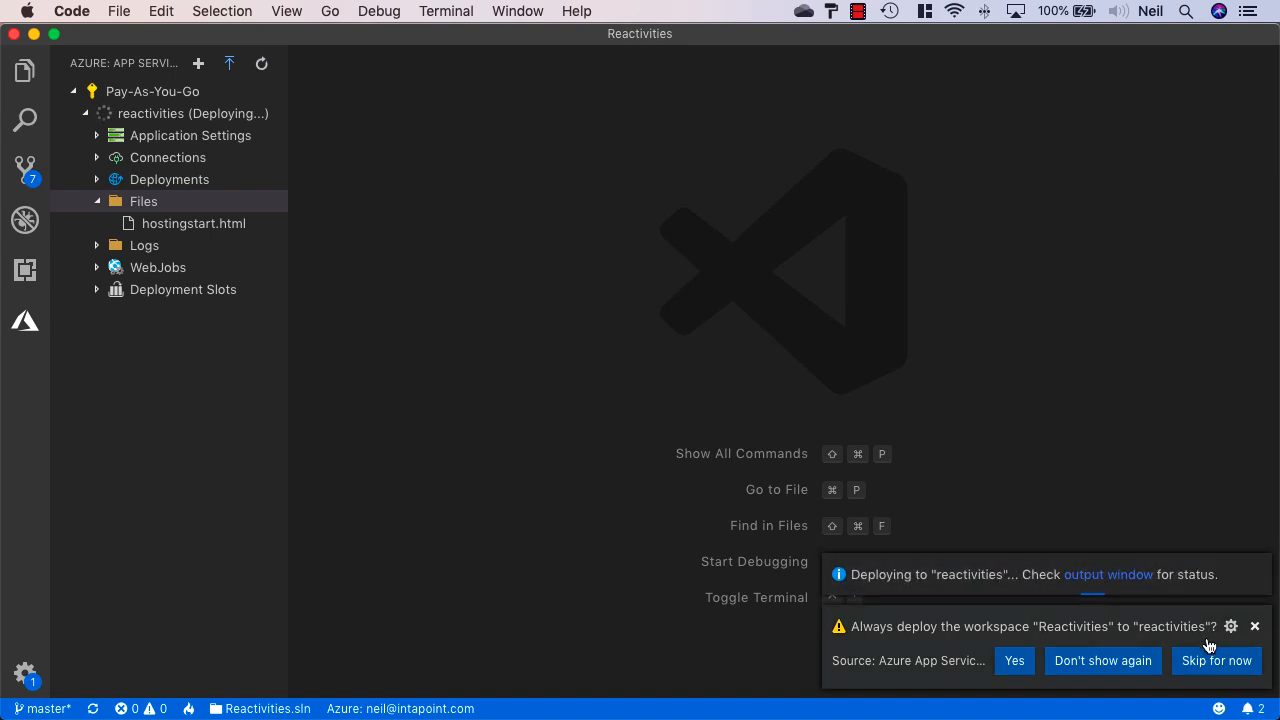
left_click(1226, 662)
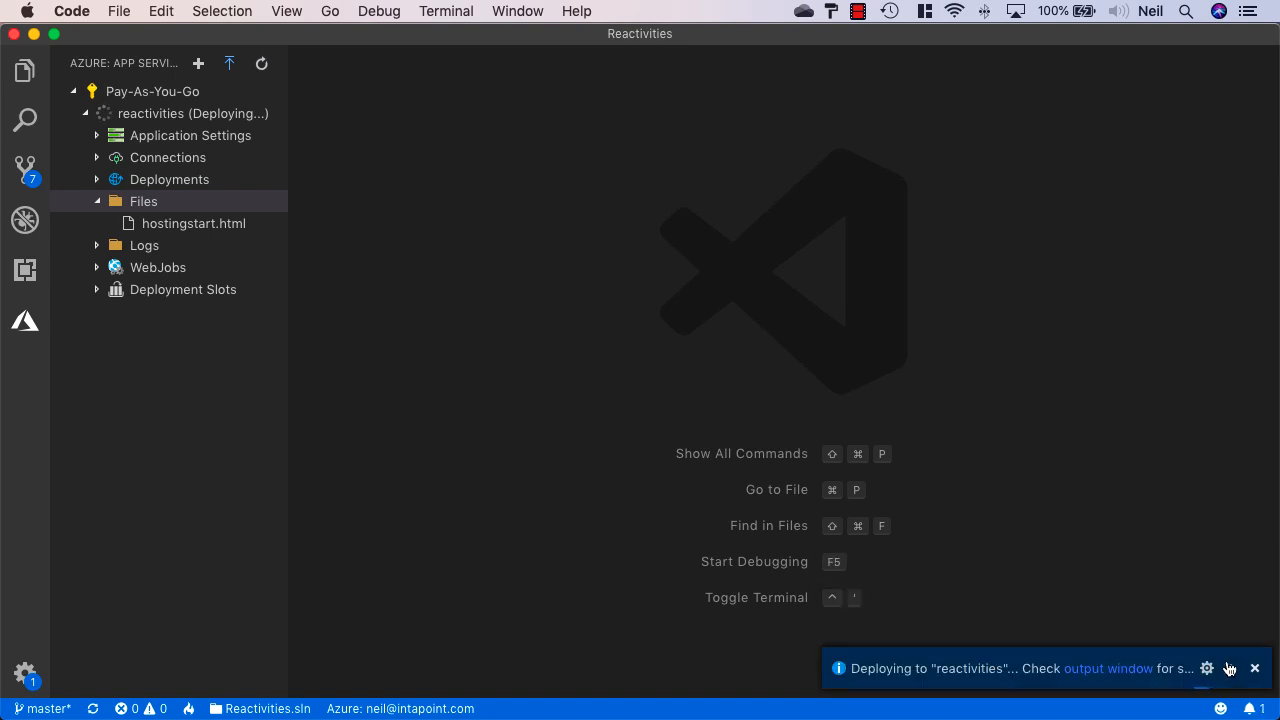
left_click(1108, 668)
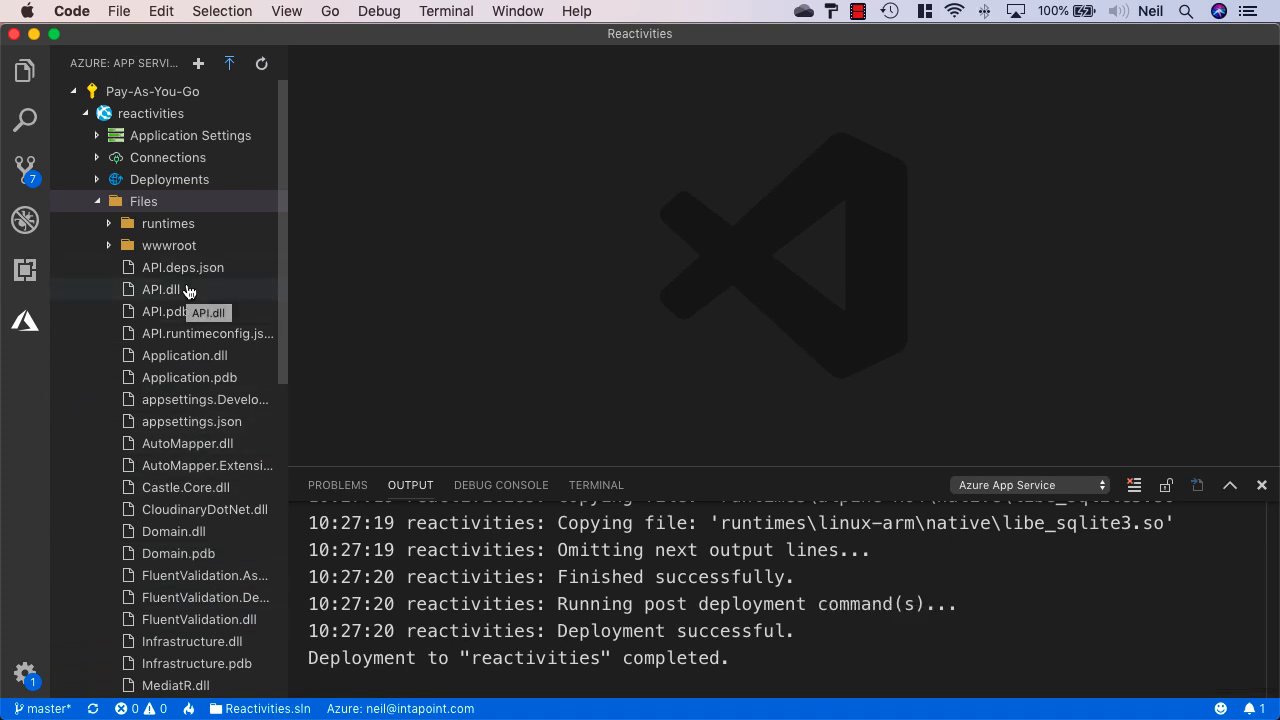
Reload reactivities.azurewebsites.net in Chrome to show the deployed Reactivities welcome page
key("super+Tab")
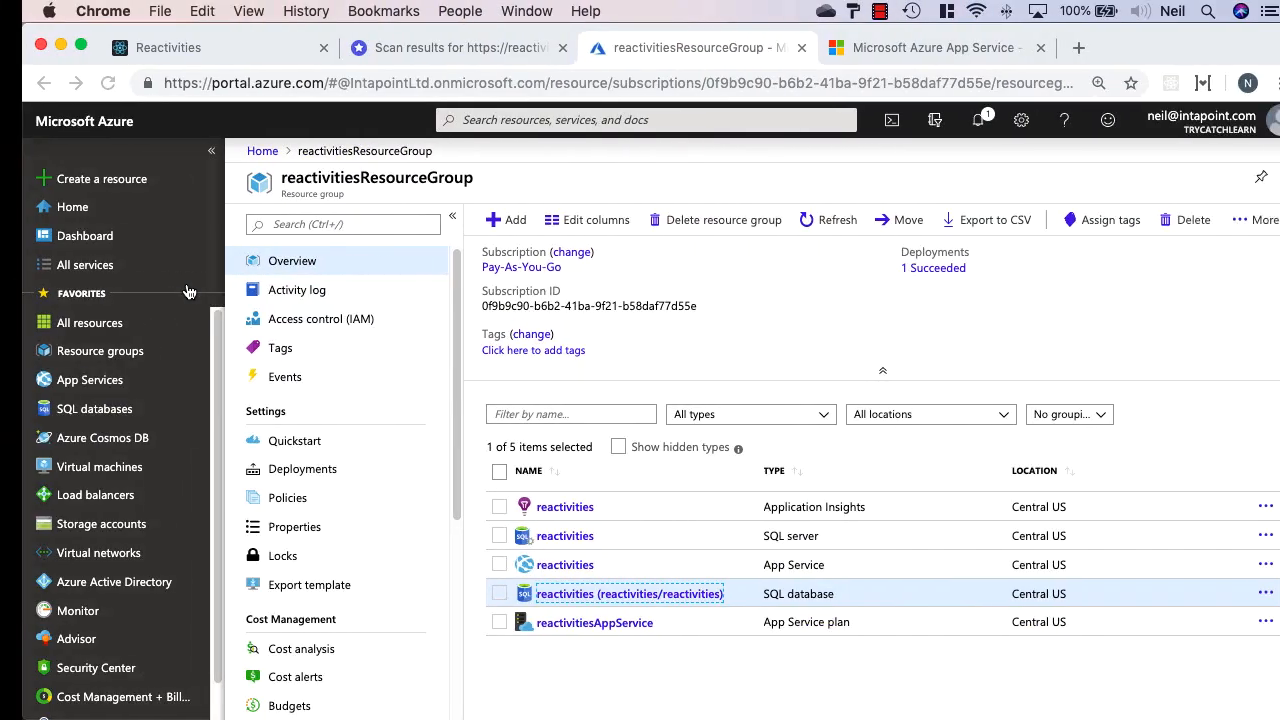
left_click(950, 48)
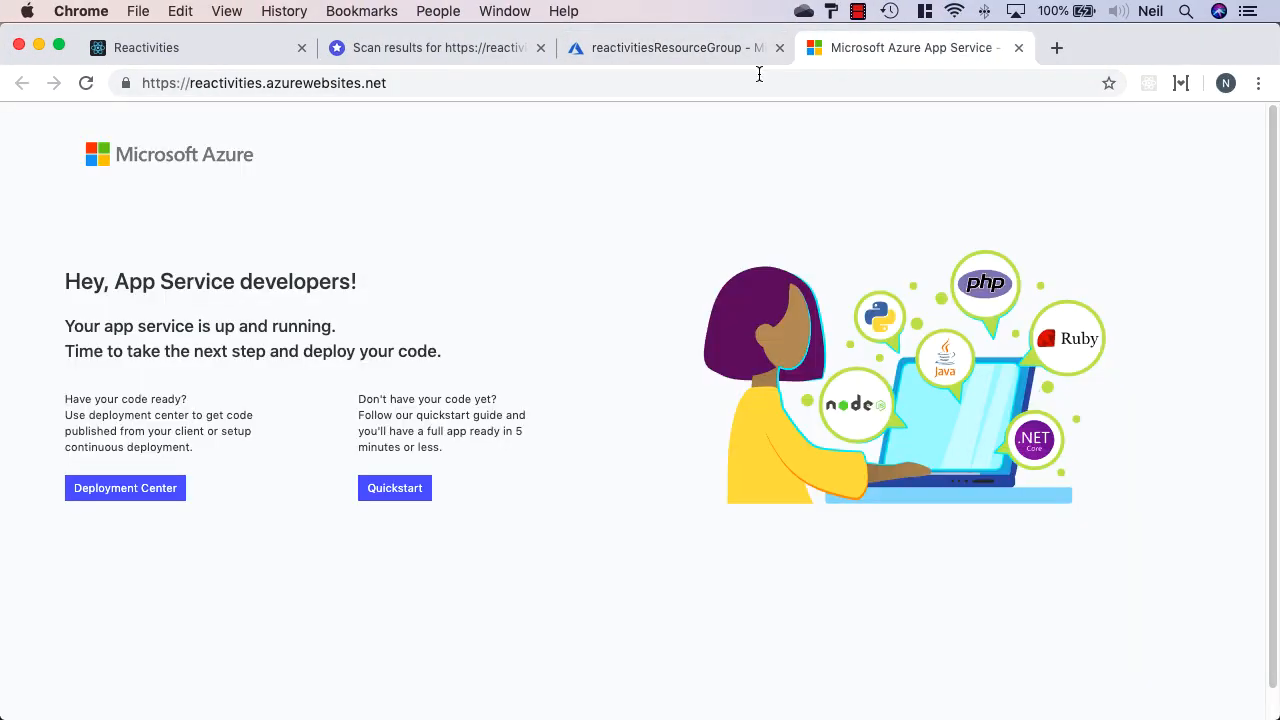
left_click(86, 83)
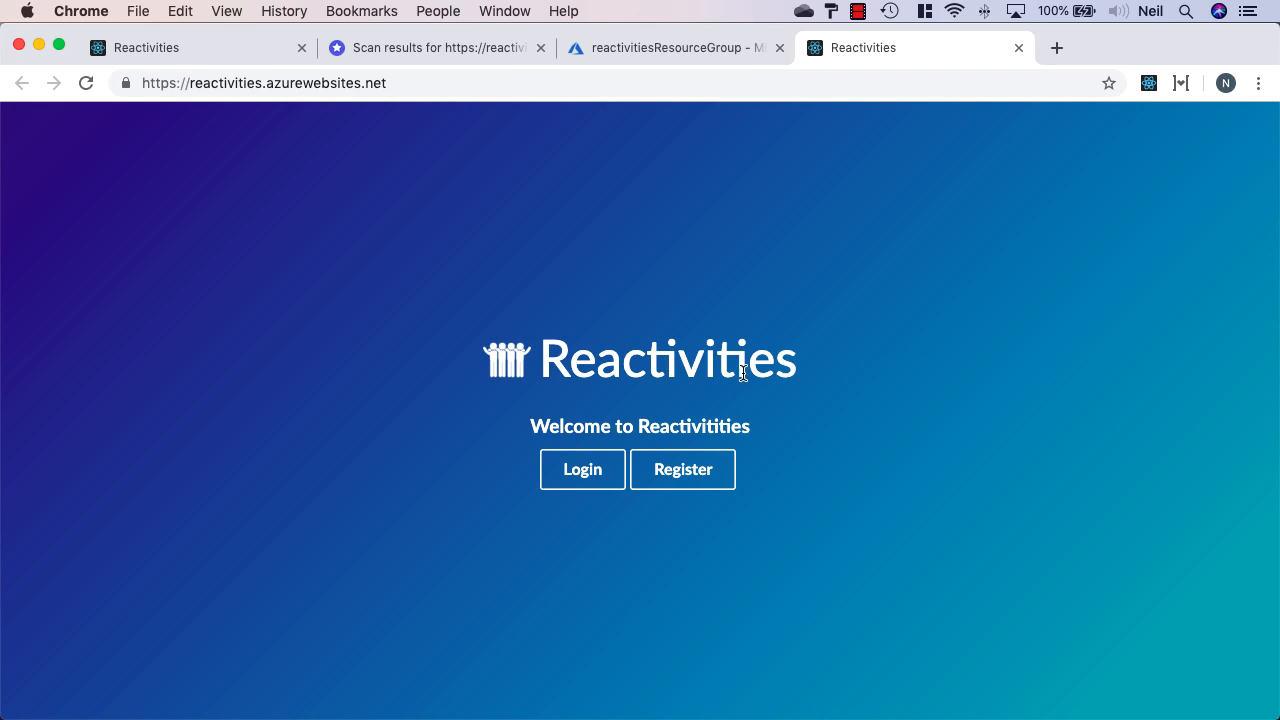
Log in to the live site with the test user's e-mail and password
left_click(589, 470)
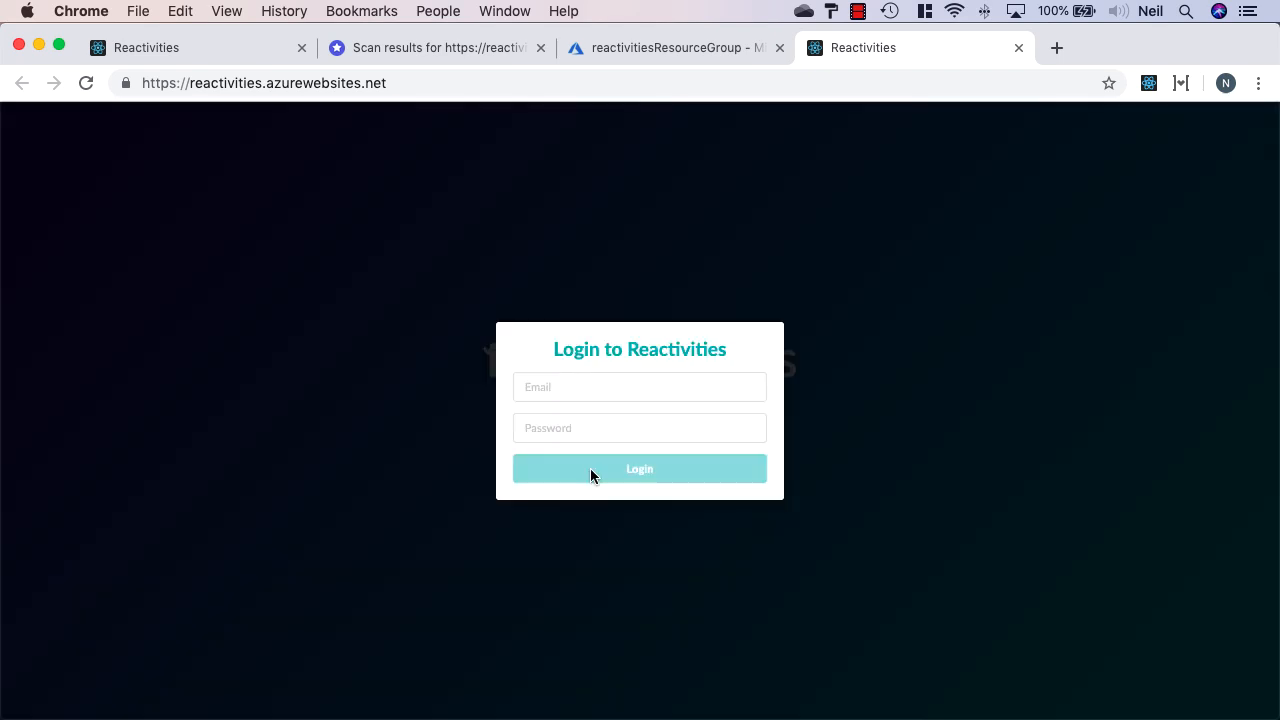
left_click(608, 391)
type("bob")
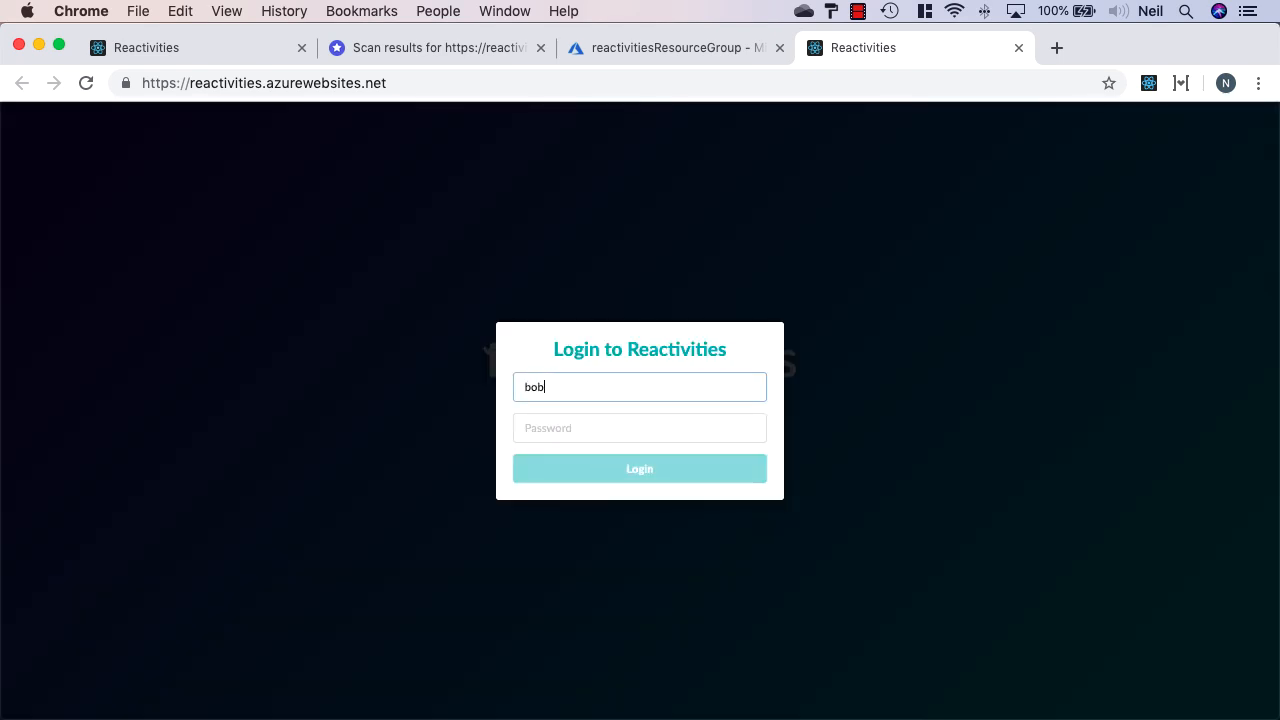
type("@test.com")
key("Tab")
type("Pa$$w0rd")
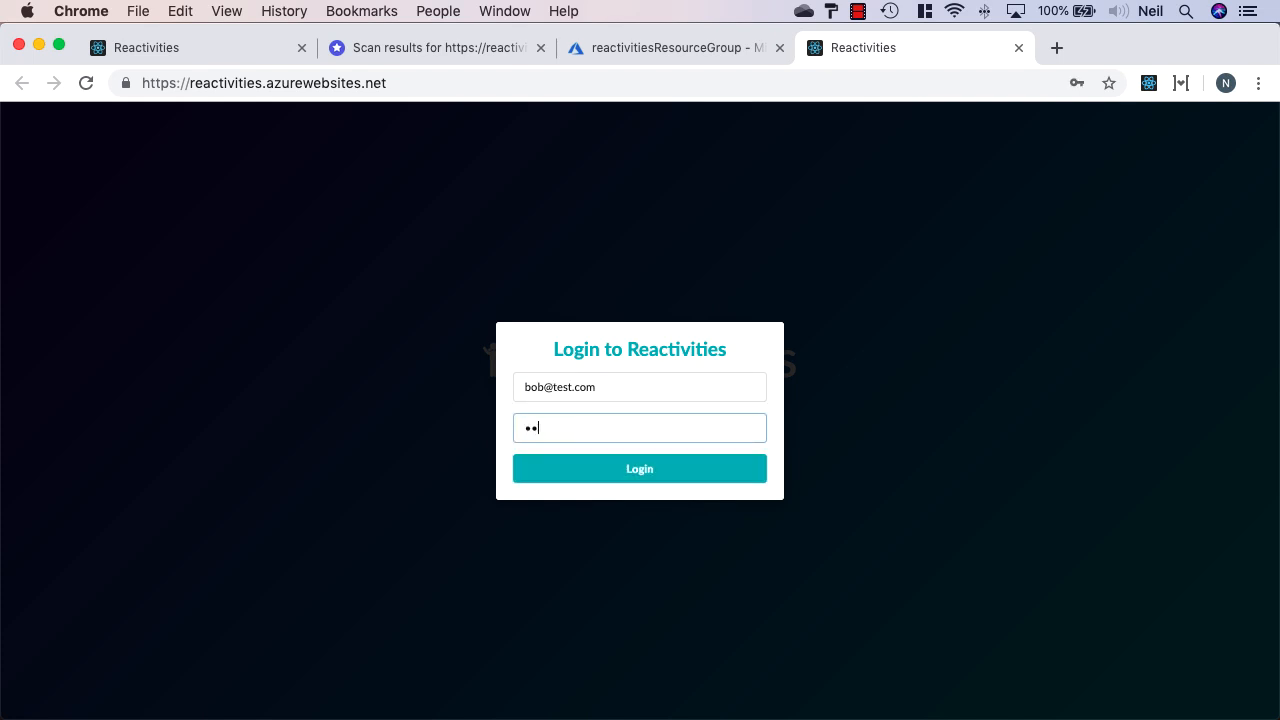
key("Return")
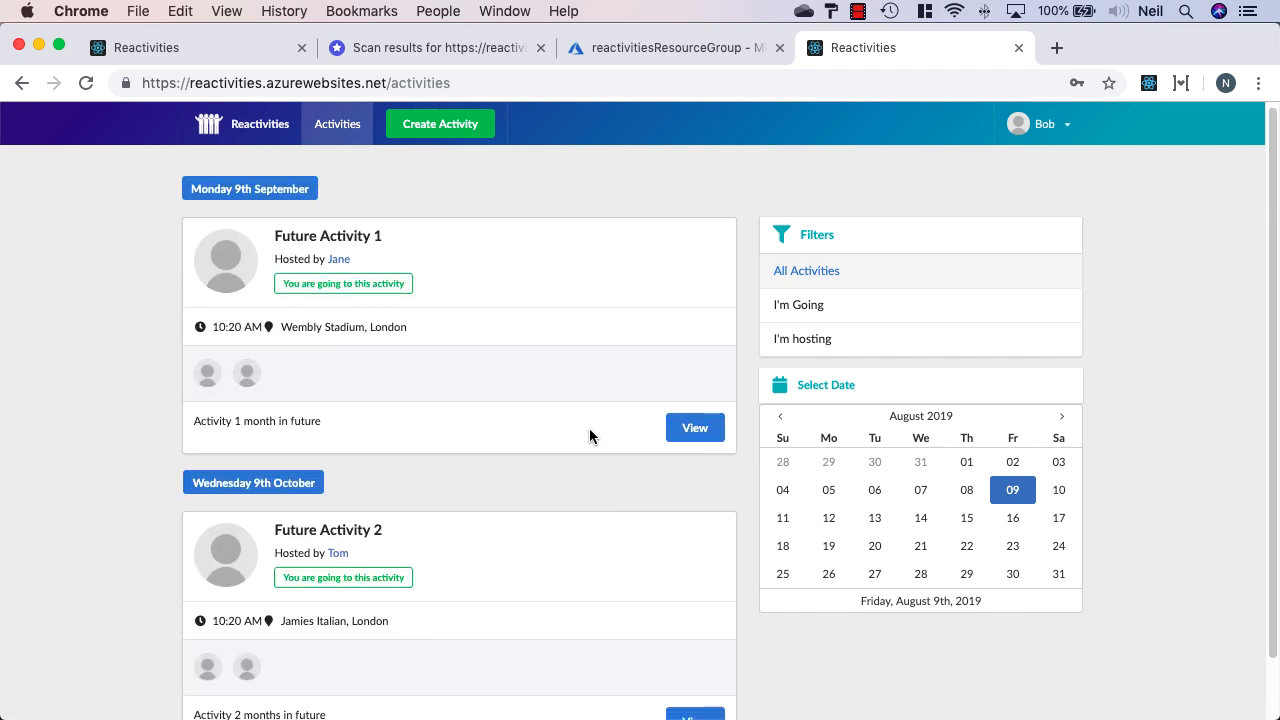
Filter activities to 'I'm hosting', then open My profile from the user menu
scroll(589, 430, "down", 5)
scroll(588, 438, "down", 10)
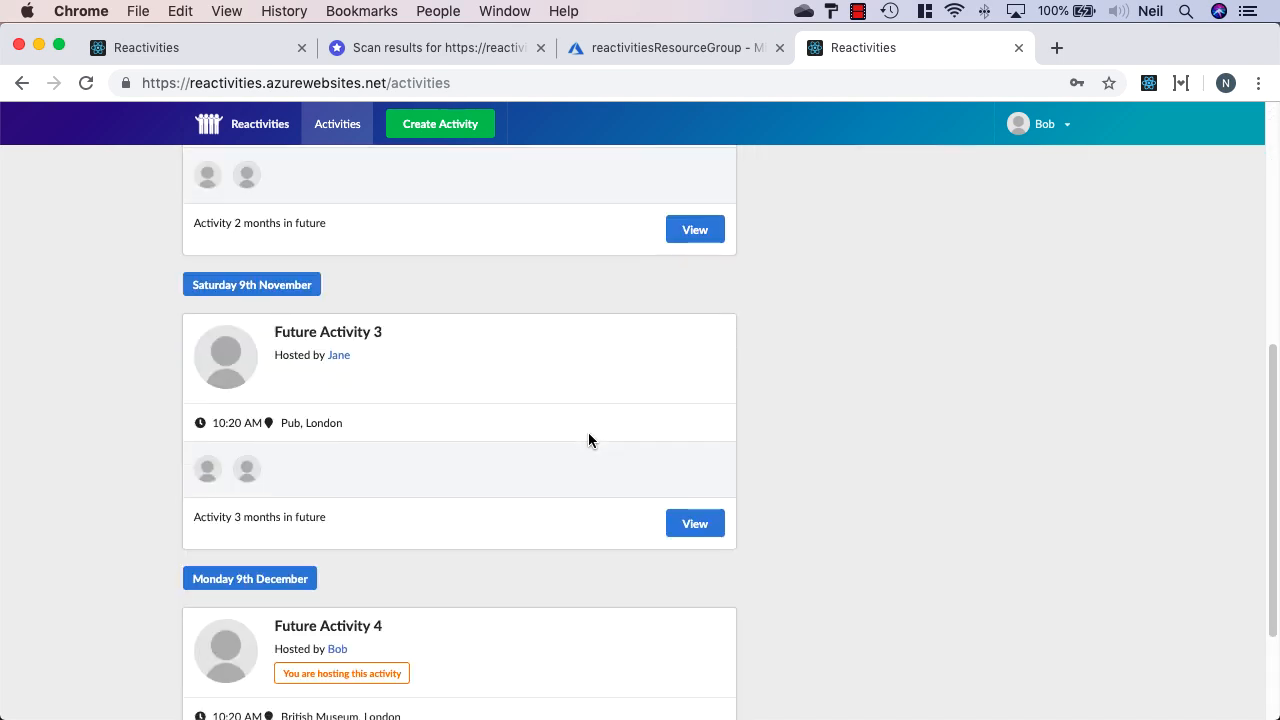
scroll(588, 440, "down", 6)
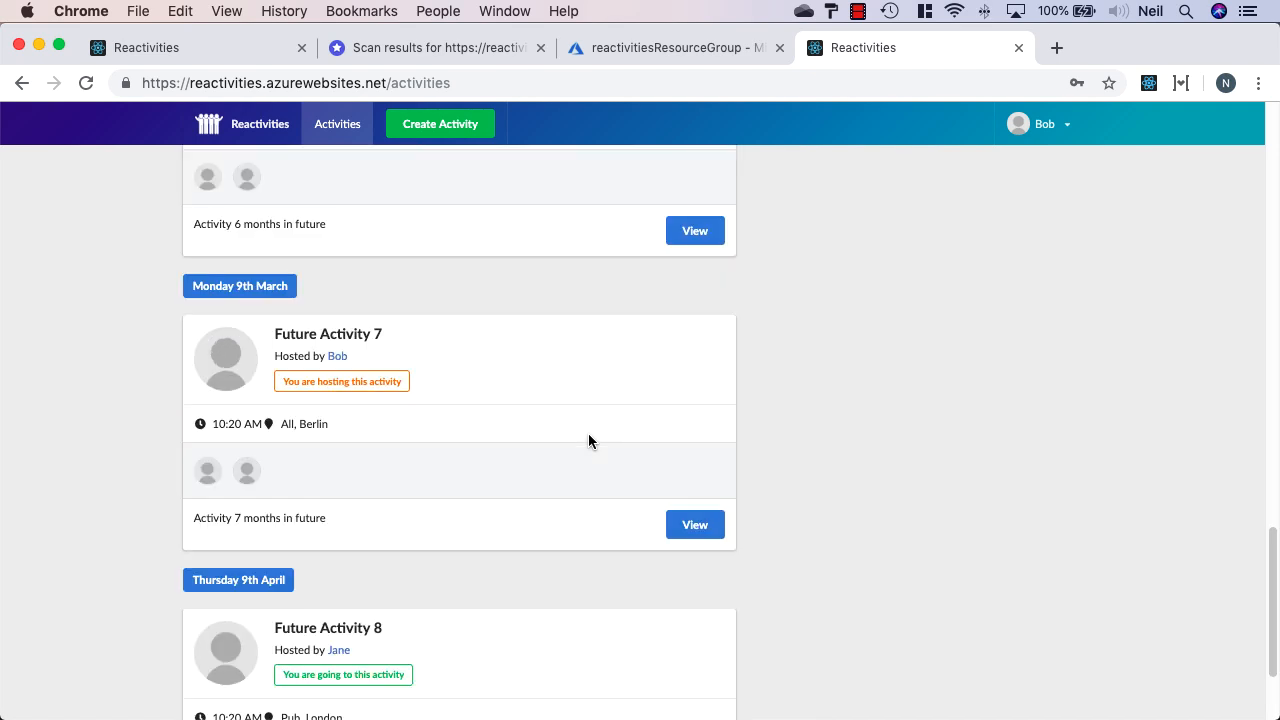
scroll(587, 443, "up", 9)
scroll(588, 445, "up", 10)
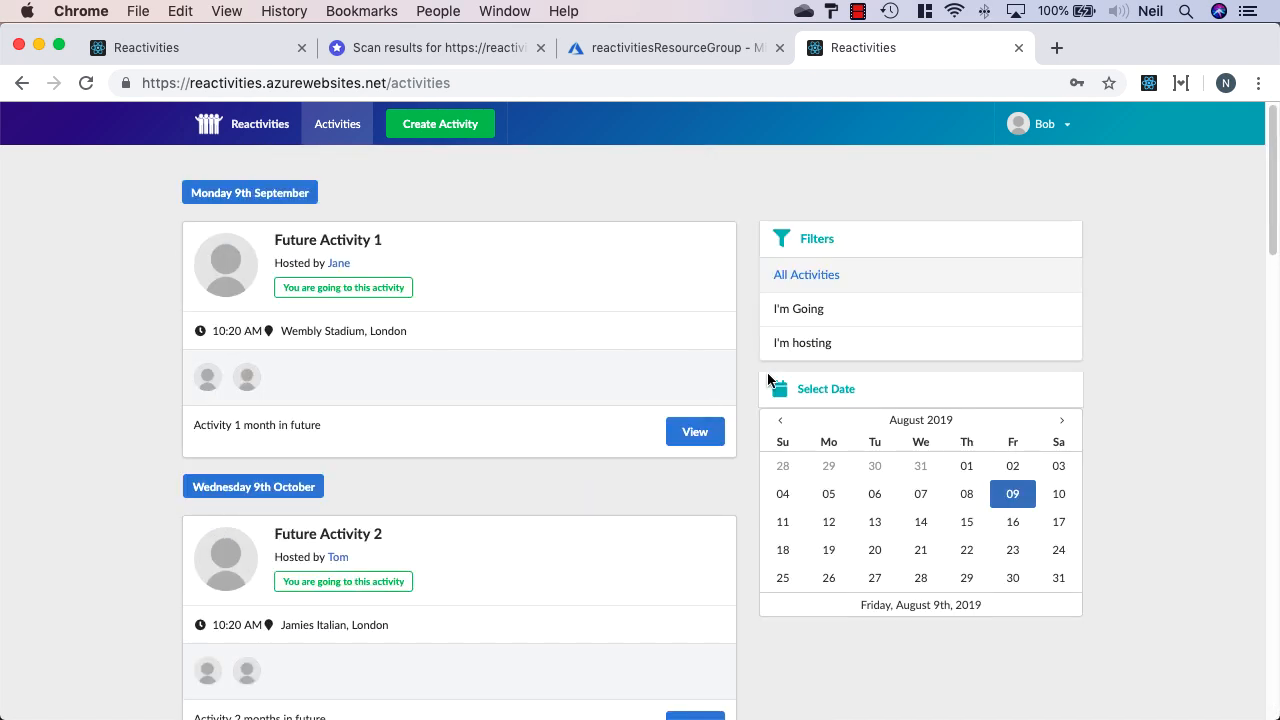
left_click(833, 316)
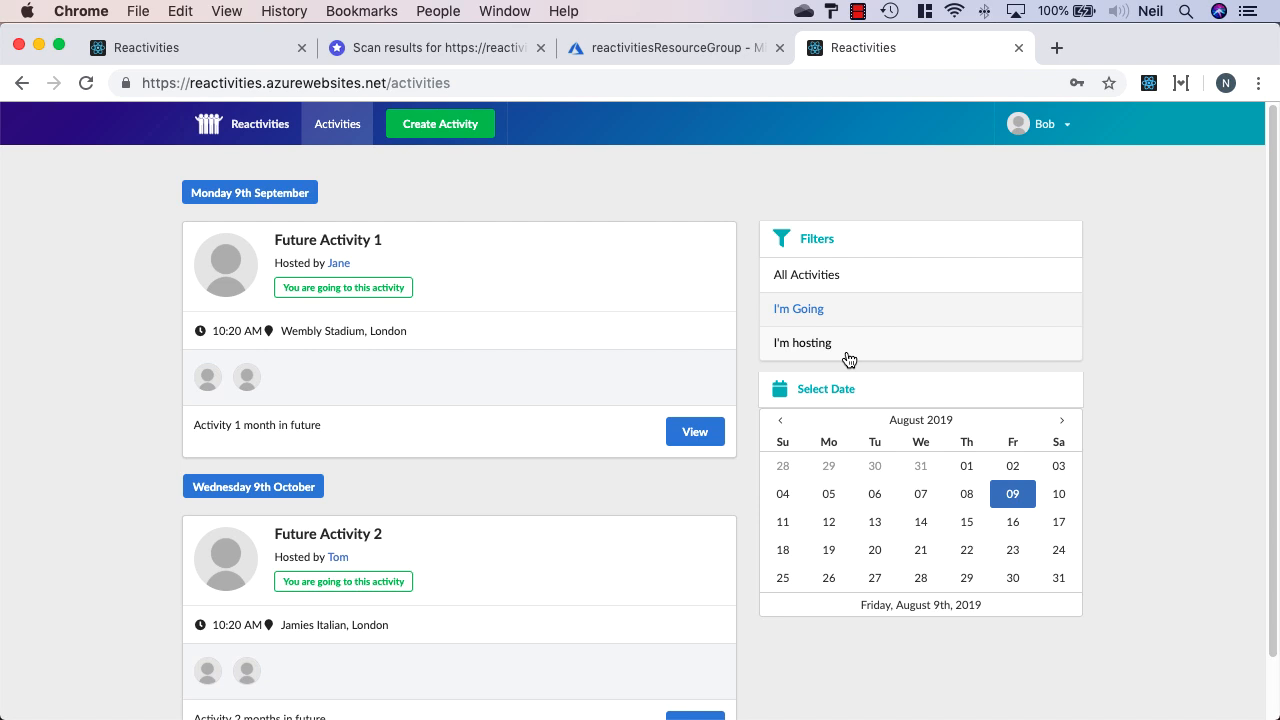
left_click(845, 352)
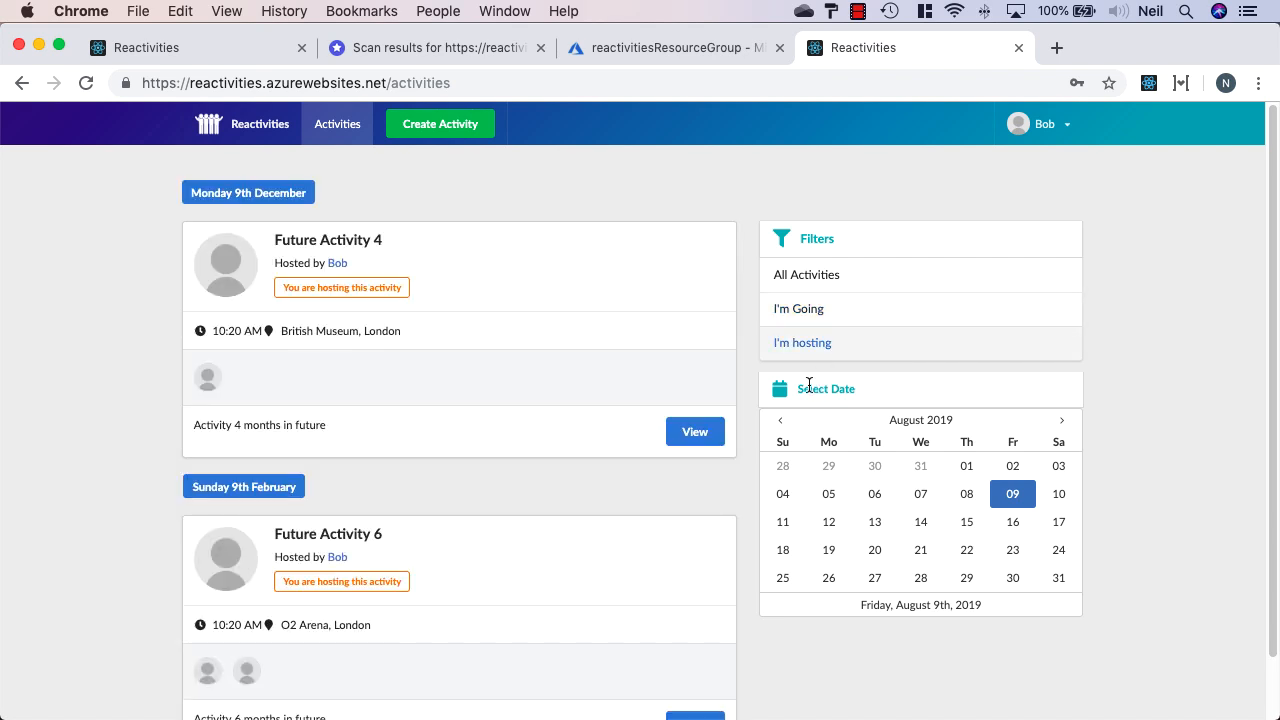
left_click(1046, 130)
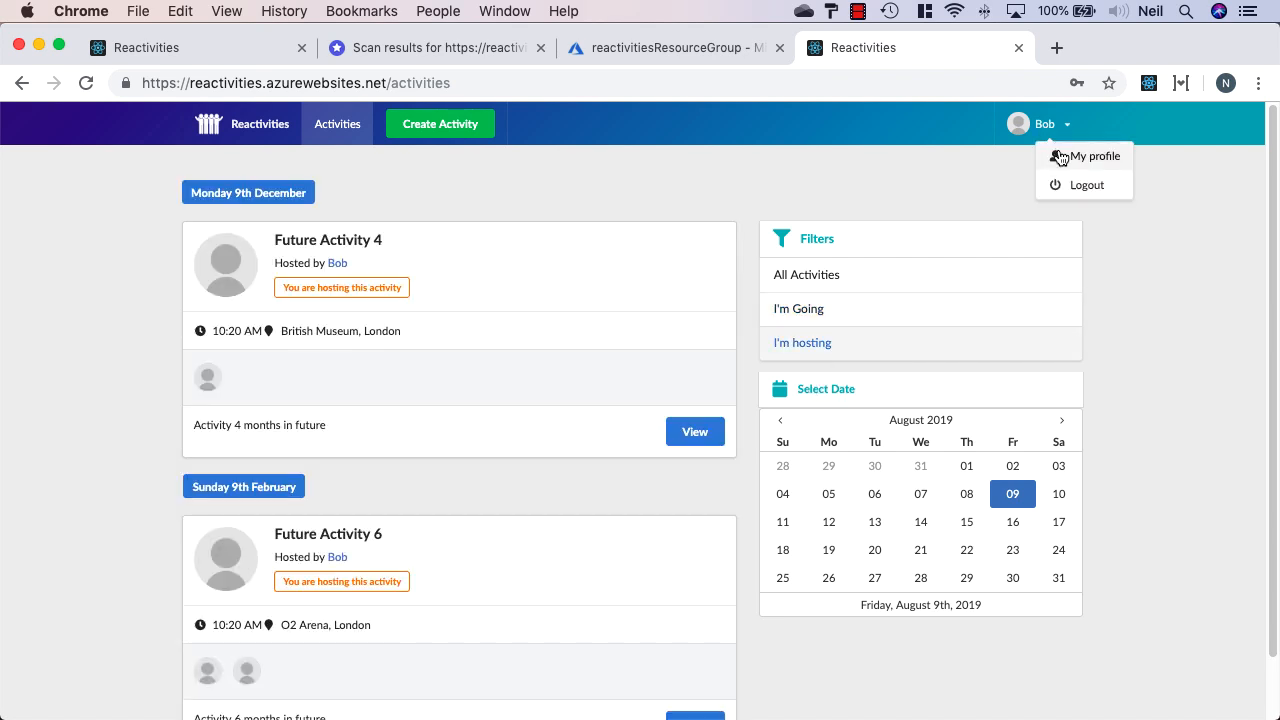
left_click(1060, 158)
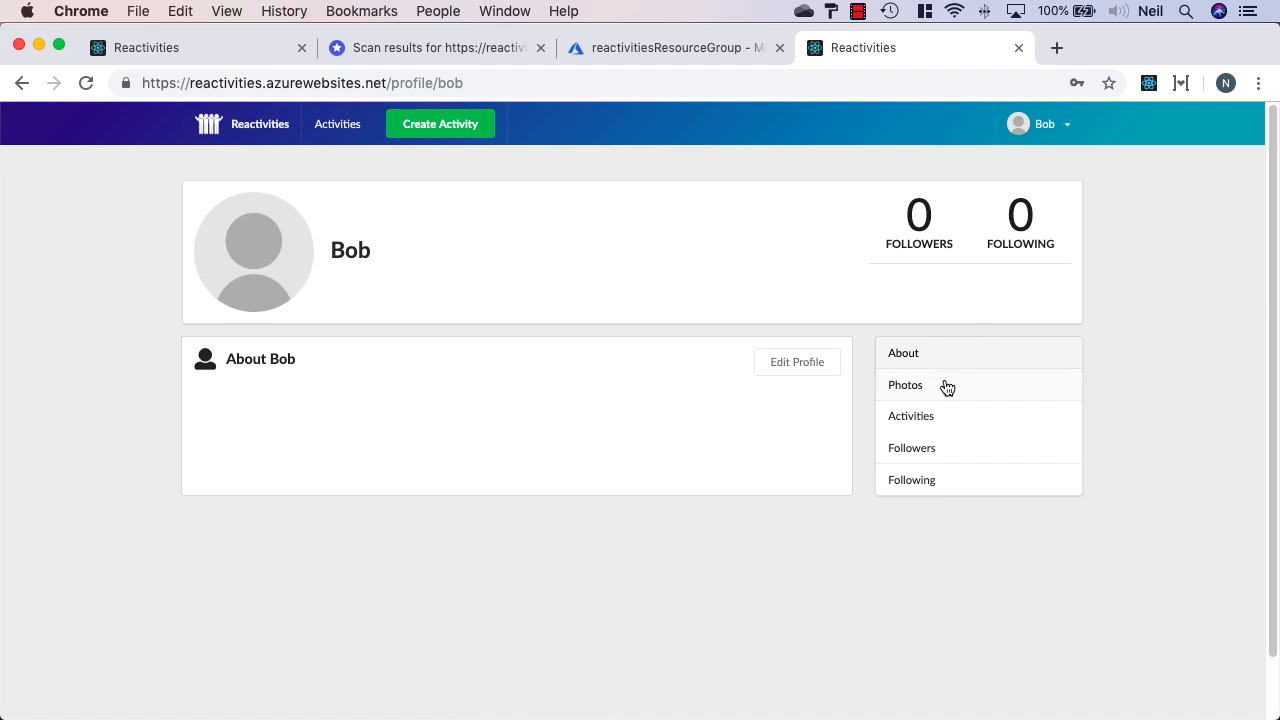
Upload a cropped batman.jpg as the profile photo and return to the Activities list
left_click(943, 386)
left_click(814, 368)
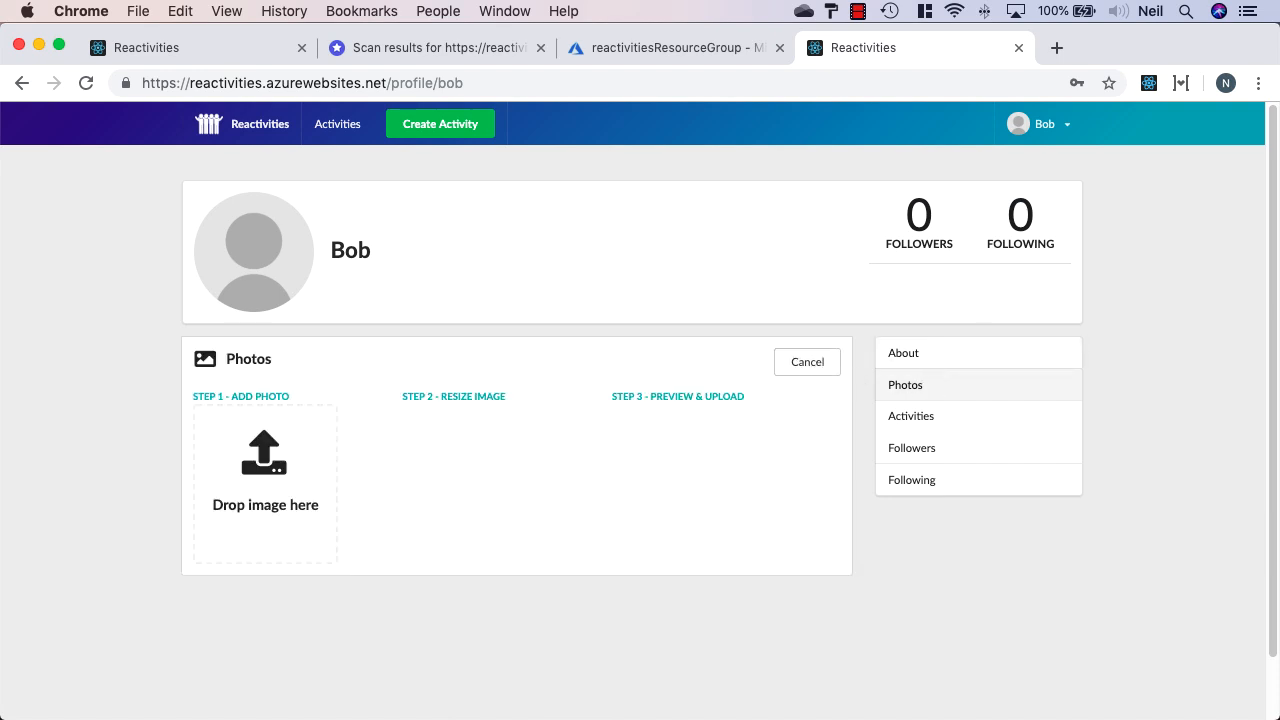
key("super+Tab")
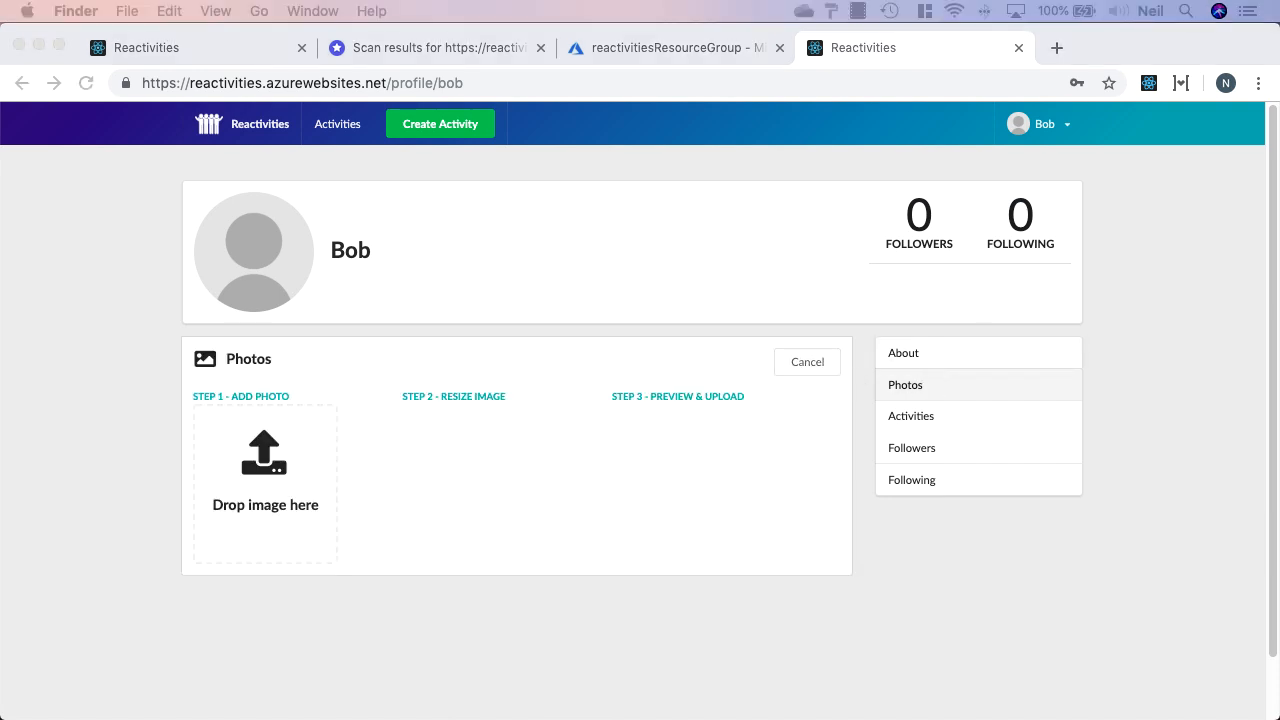
left_click_drag(615, 489, 265, 490)
left_click_drag(503, 491, 508, 484)
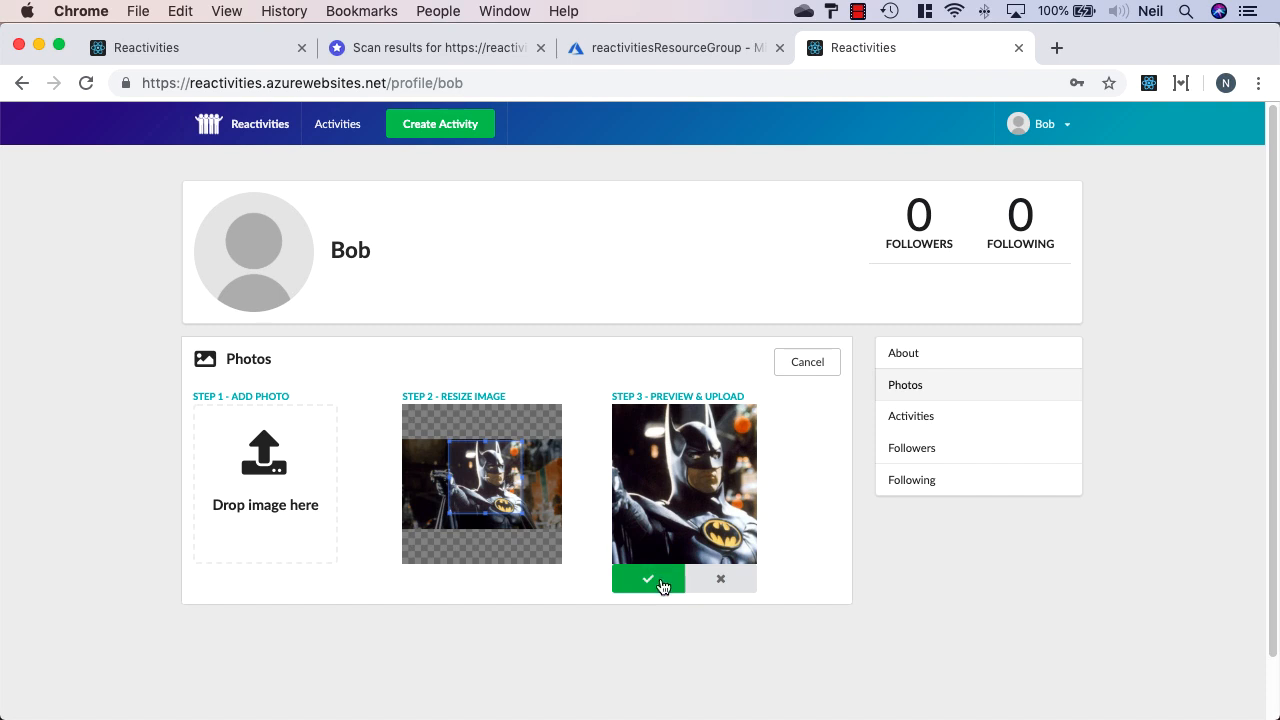
left_click(662, 586)
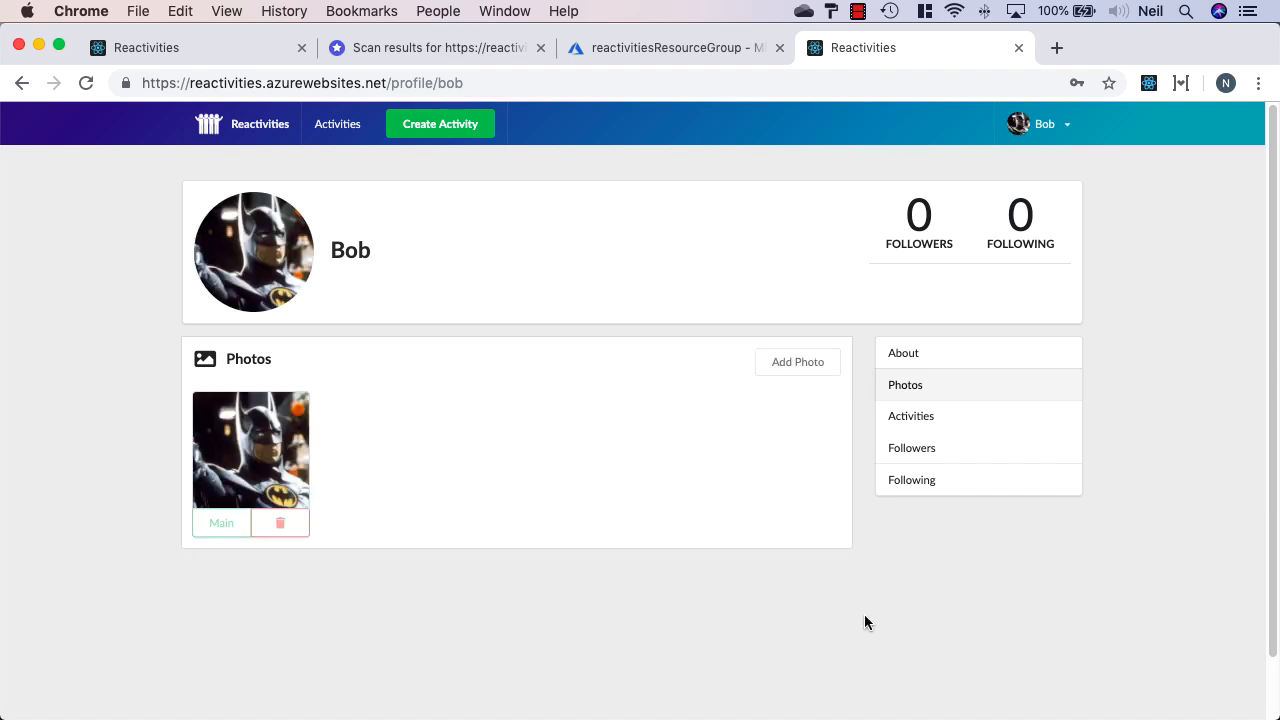
left_click(358, 136)
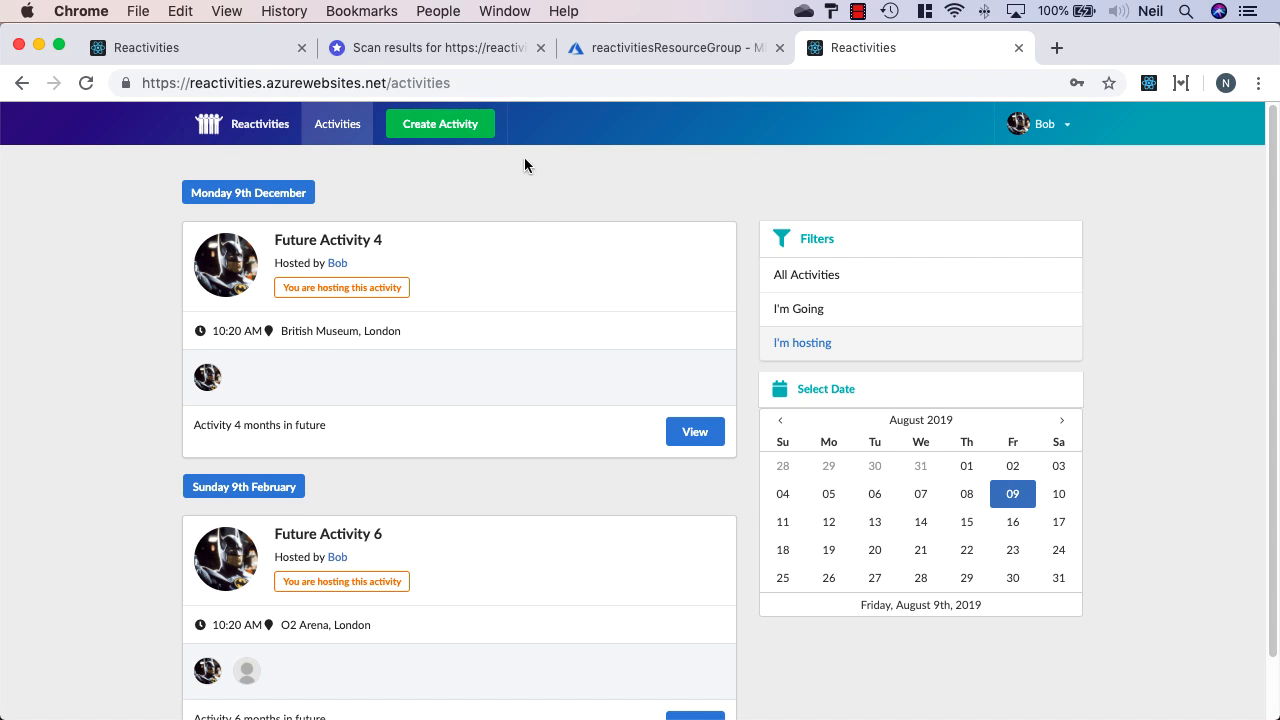
Copy the Azure site address and paste it over the old trycatchlearn URL in securityheaders.com's scan field
left_click(384, 82)
left_click_drag(384, 82, 134, 81)
key("cmd+c")
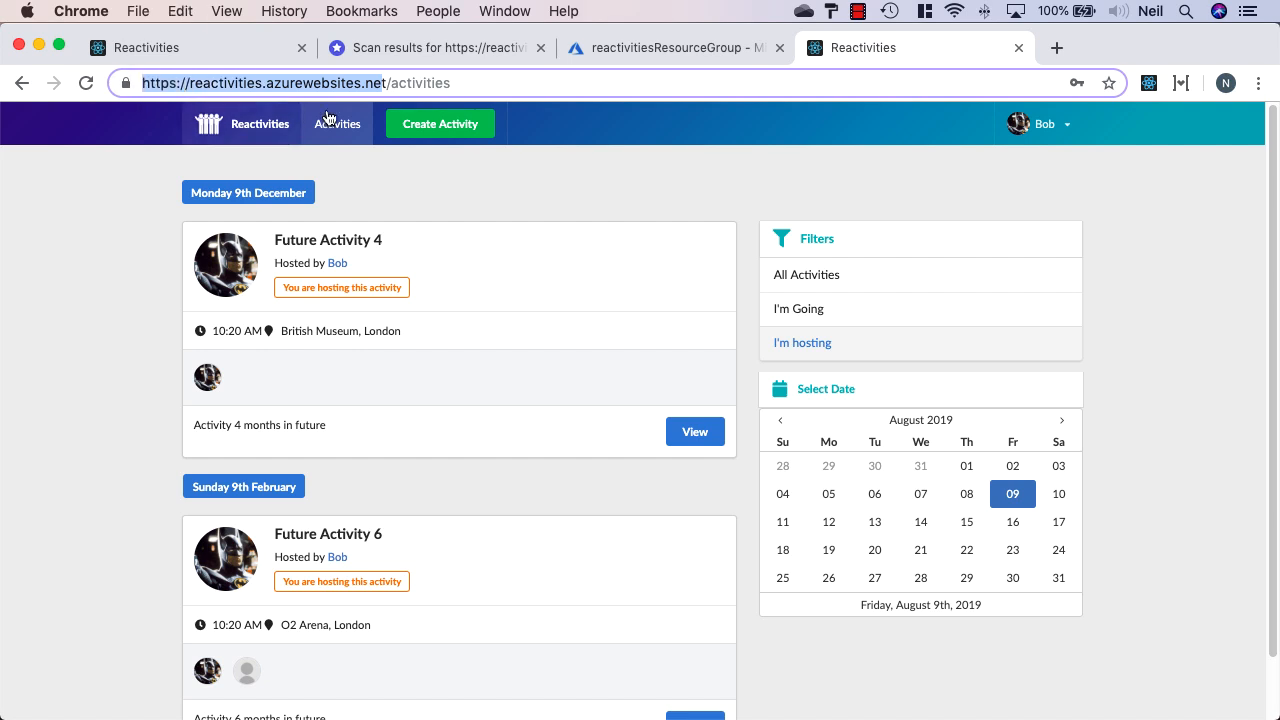
left_click(449, 49)
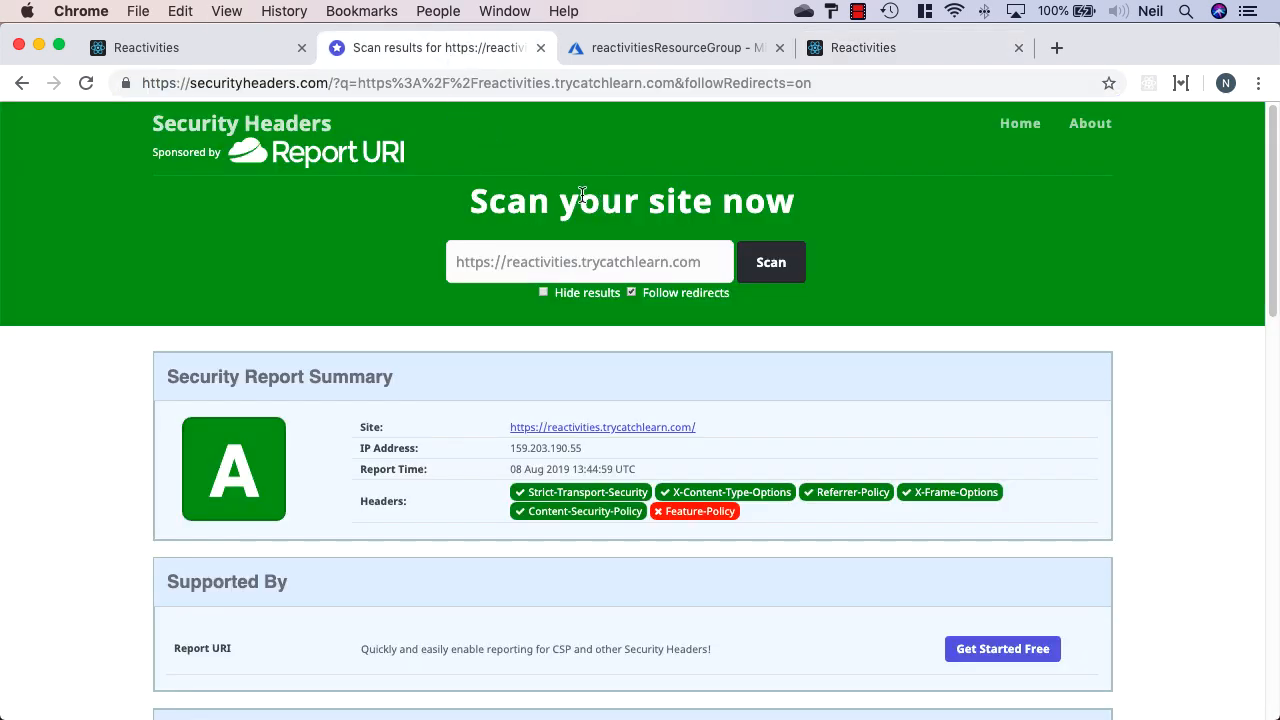
triple_click(607, 261)
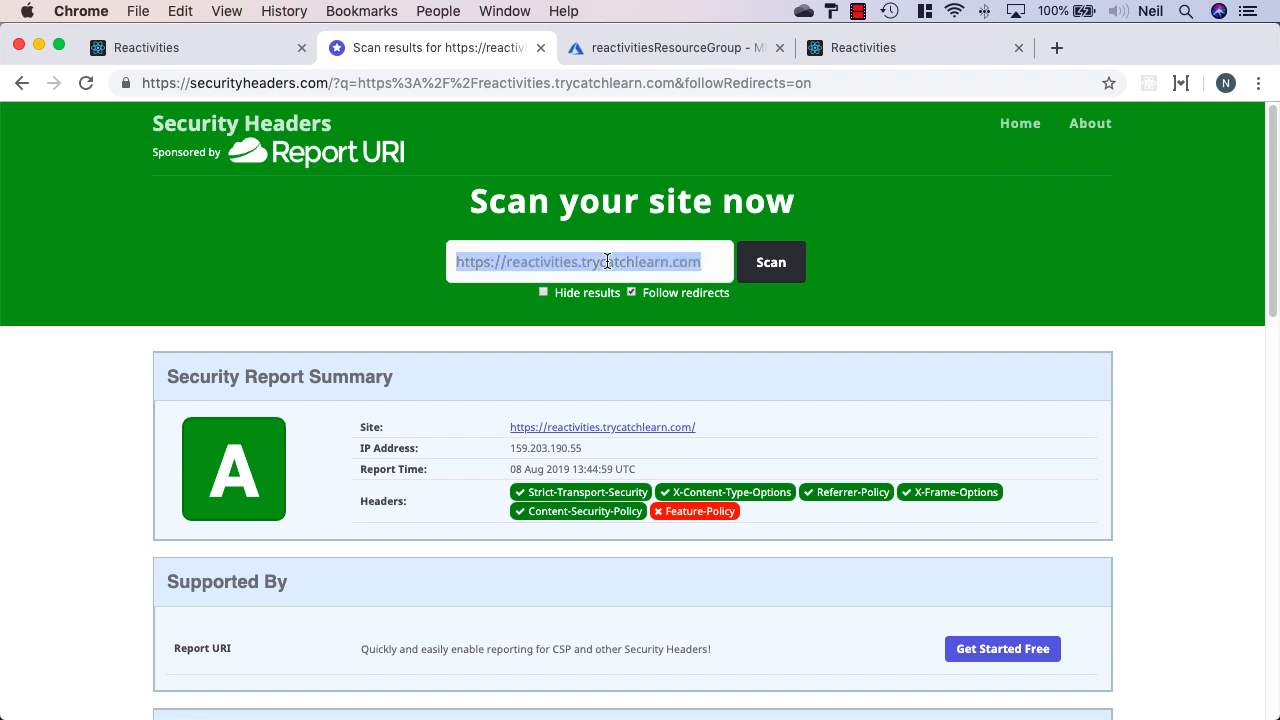
key("cmd+v")
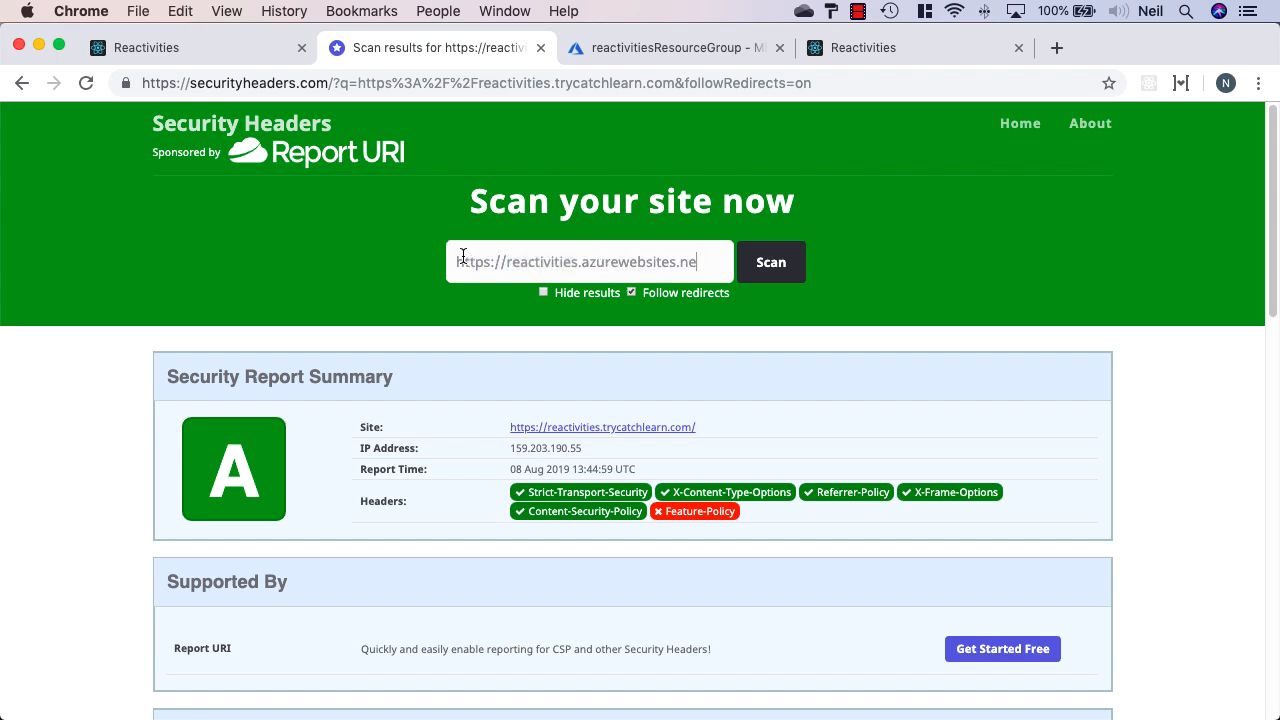
left_click_drag(456, 262, 490, 262)
Add the missing 't' to the truncated address and rescan reactivities.azurewebsites.net
left_click(777, 271)
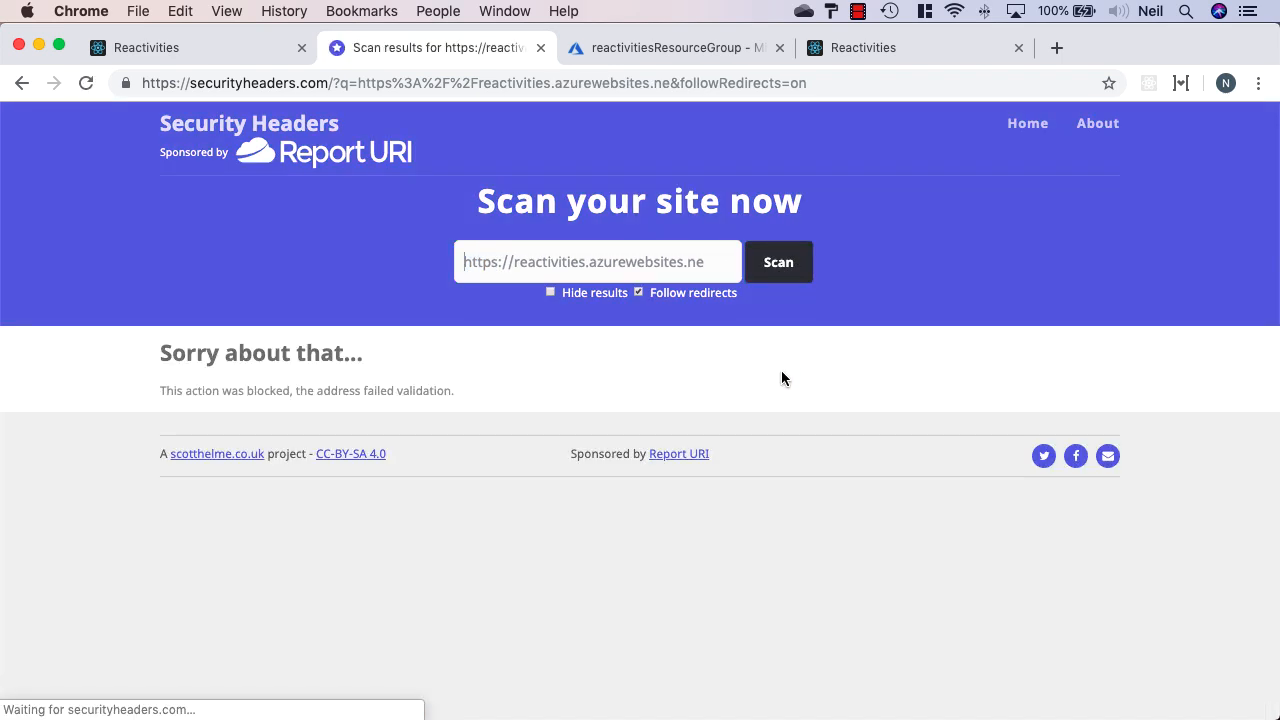
left_click(716, 264)
type("t")
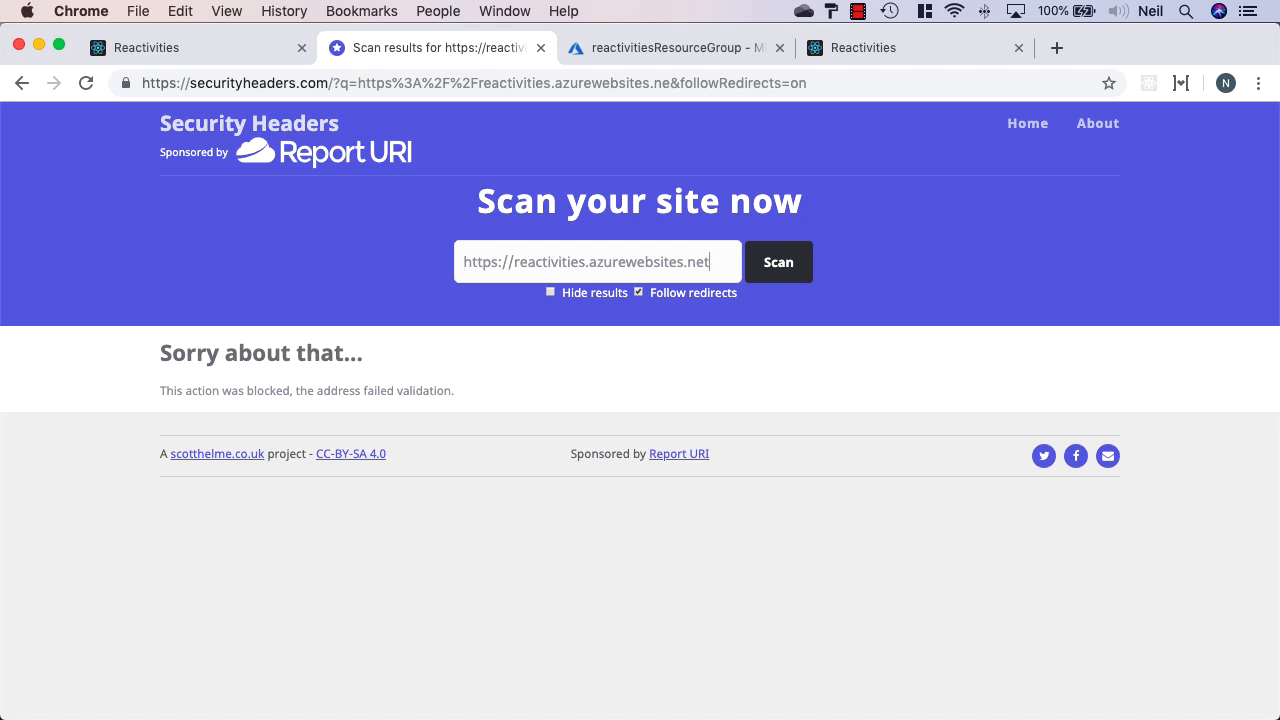
left_click(777, 264)
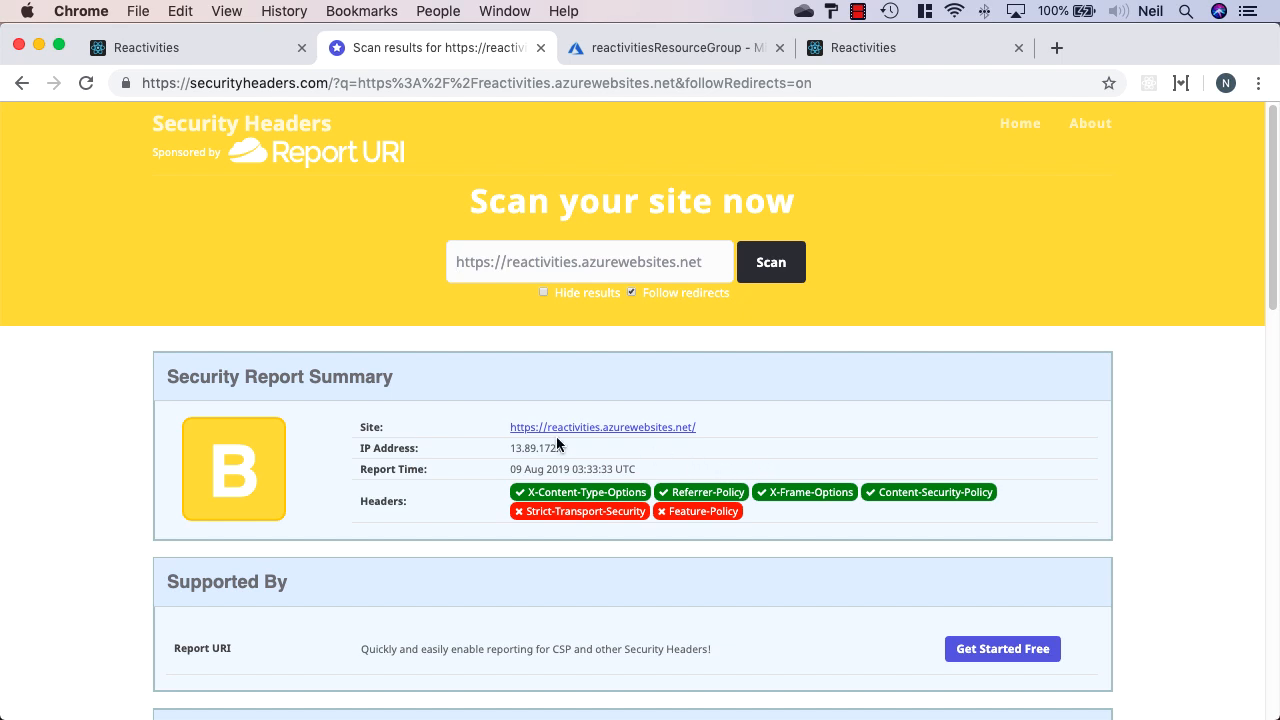
Review the B-grade report, highlighting Strict-Transport-Security under Missing Headers
left_click_drag(527, 511, 647, 512)
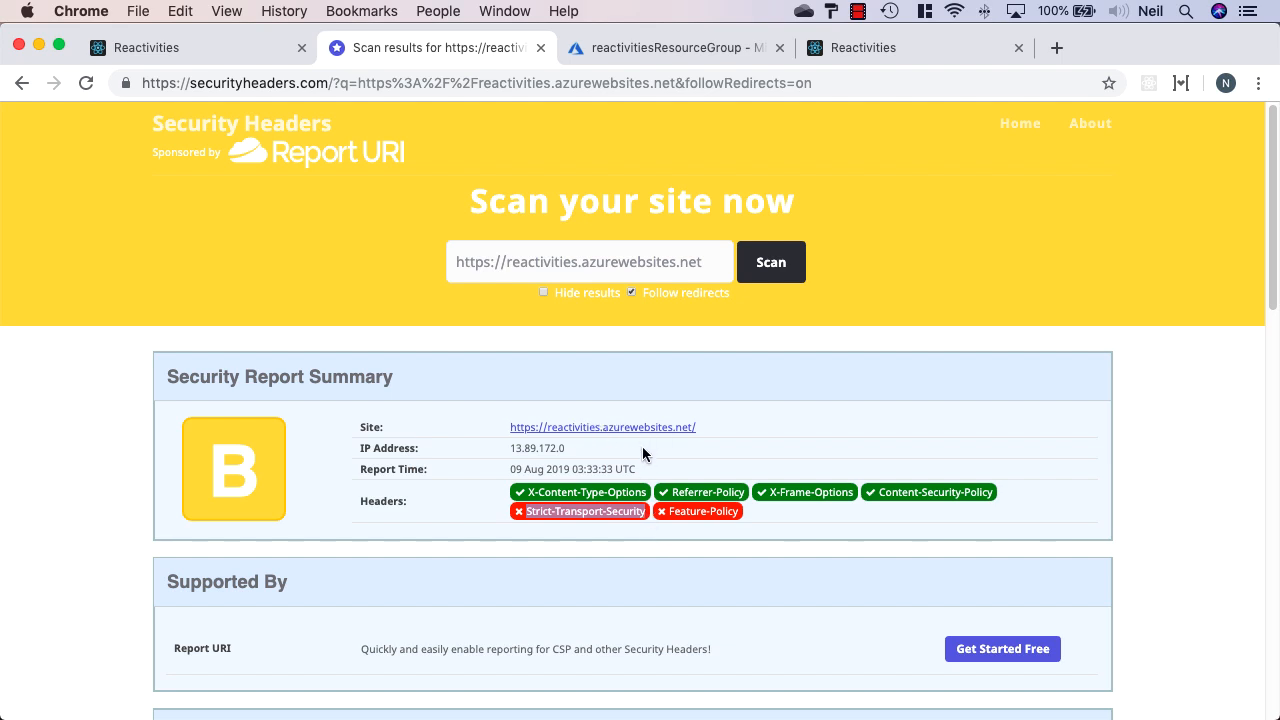
scroll(645, 453, "down", 5)
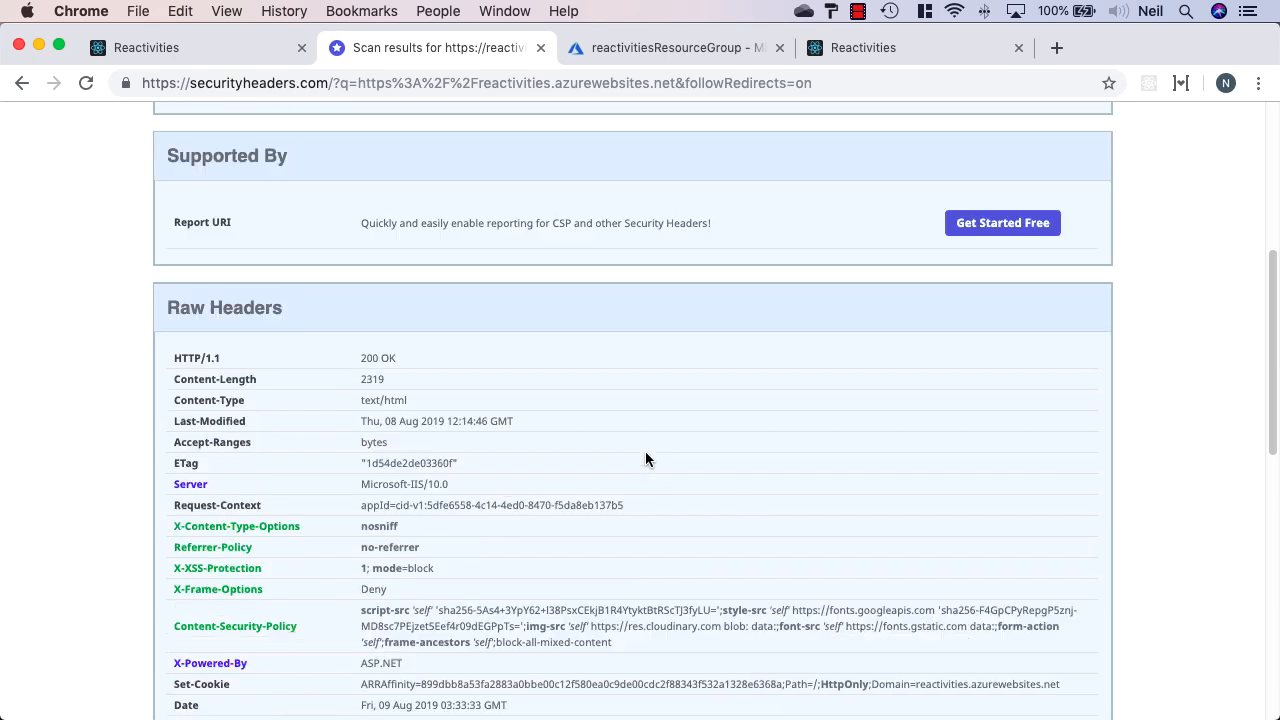
scroll(547, 415, "down", 2)
scroll(547, 415, "down", 3)
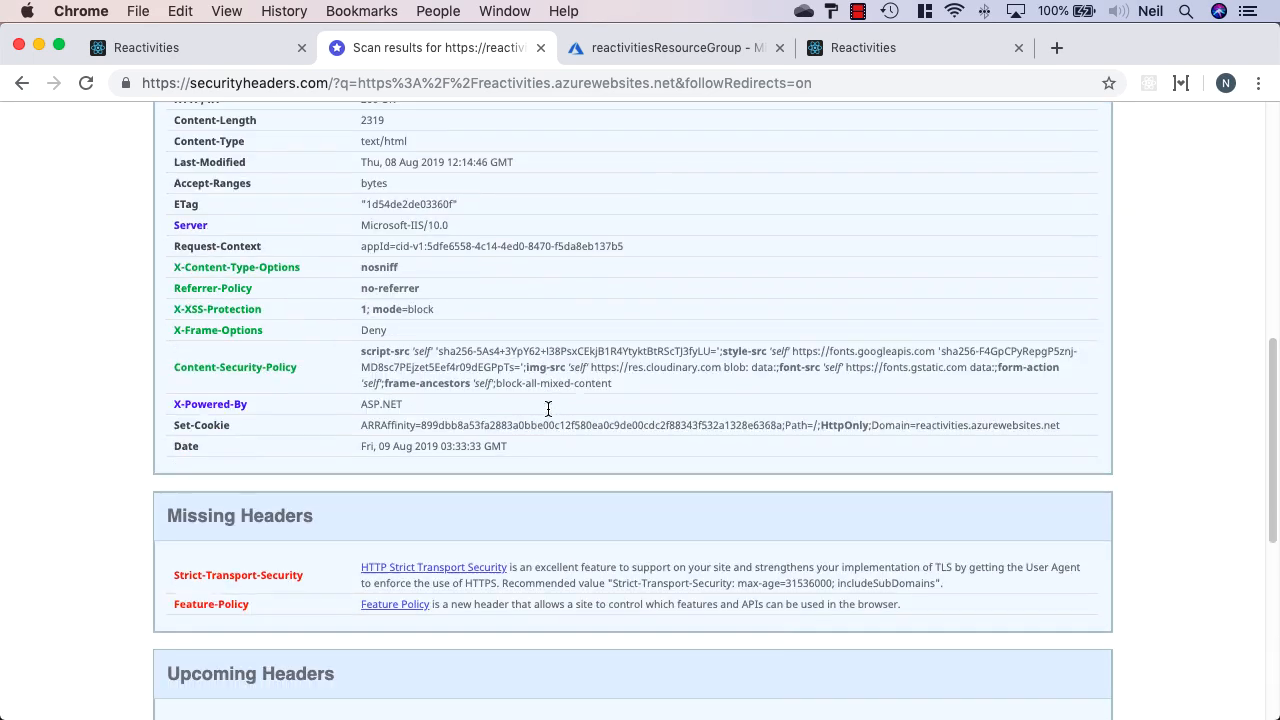
scroll(531, 407, "down", 2)
left_click_drag(174, 339, 307, 340)
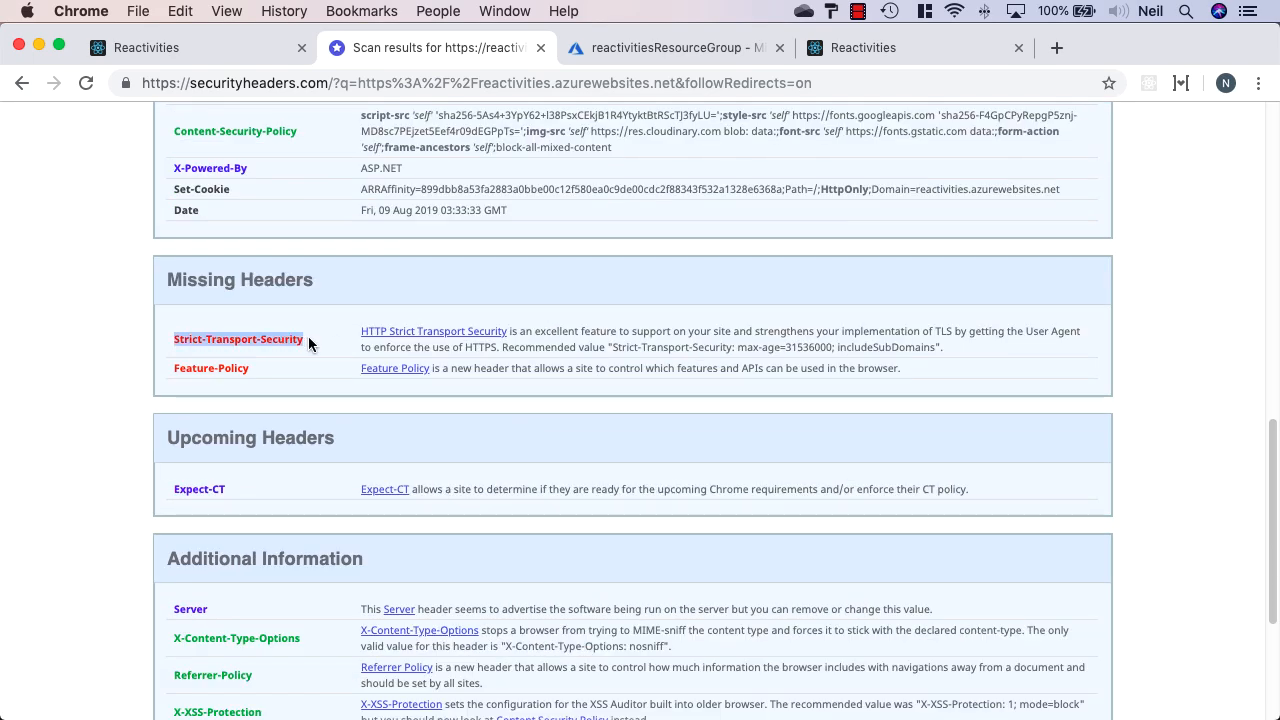